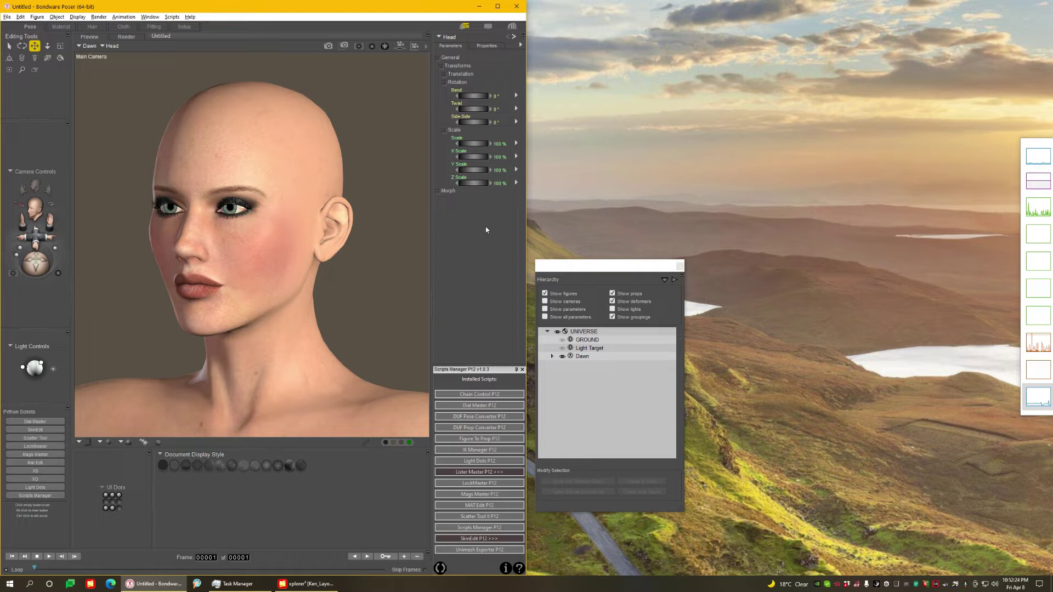
- Run the Unimesh Exporter P12 script from the installed scripts list
{"action": "left_click", "coordinate": [456, 551]}
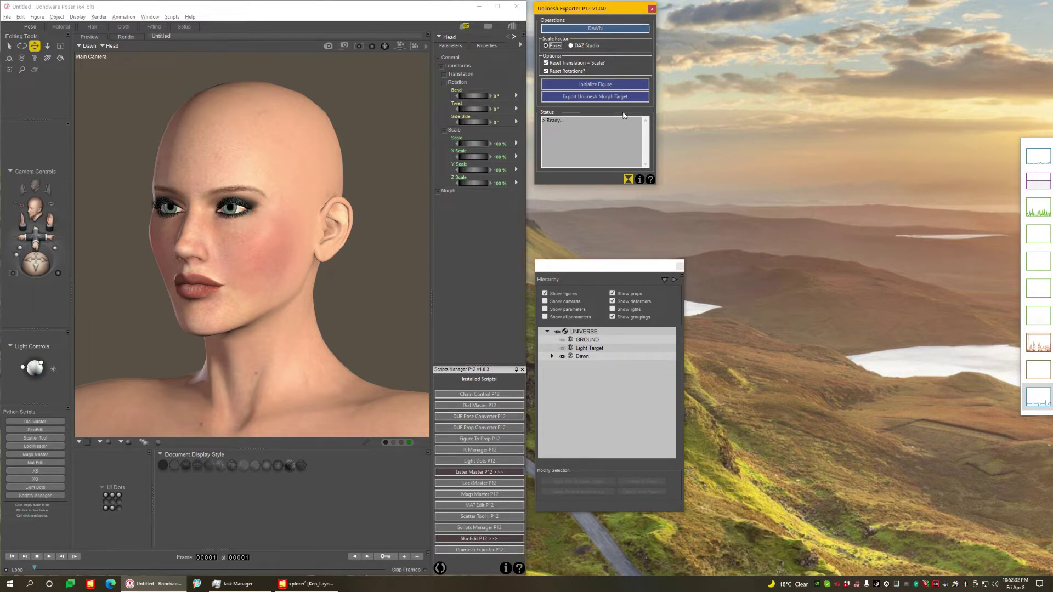
{"action": "left_click", "coordinate": [482, 209]}
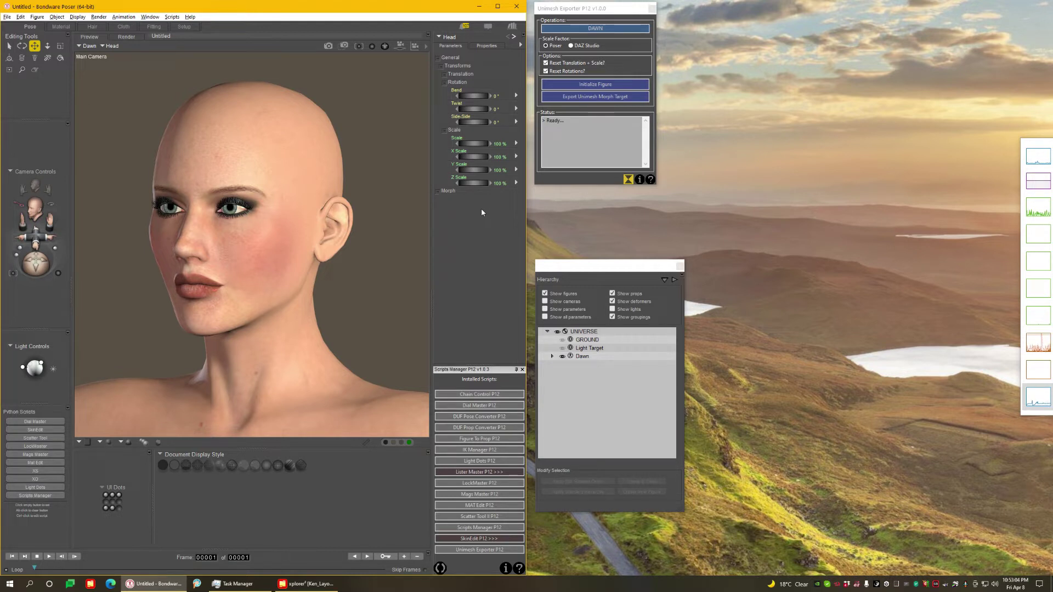
- Create a new morph parameter named PBMHorns with the Morphing Tool
{"action": "left_click", "coordinate": [36, 71]}
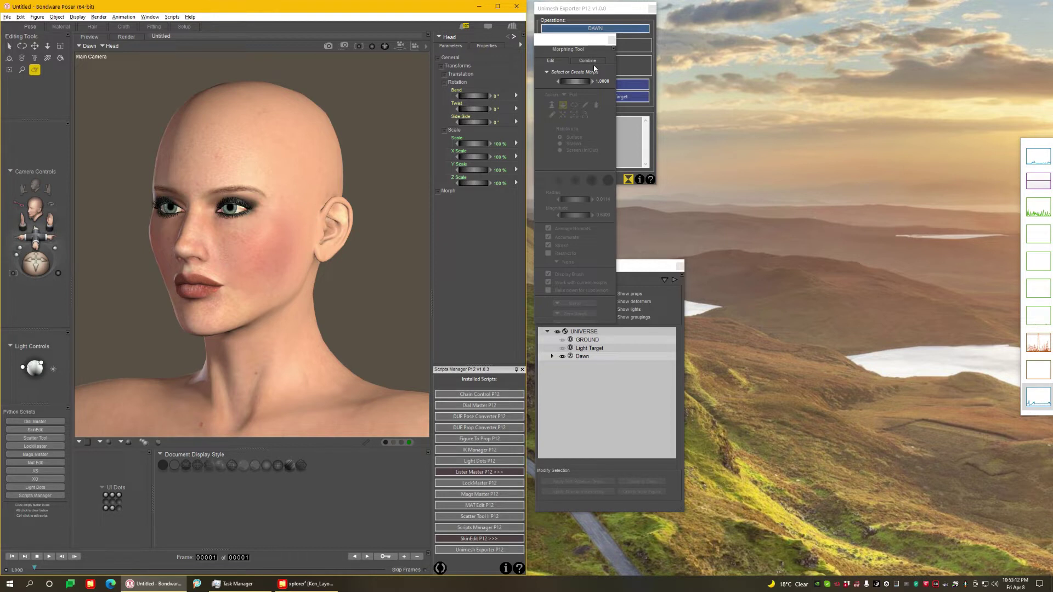
{"action": "left_click", "coordinate": [578, 73]}
{"action": "left_click", "coordinate": [578, 78]}
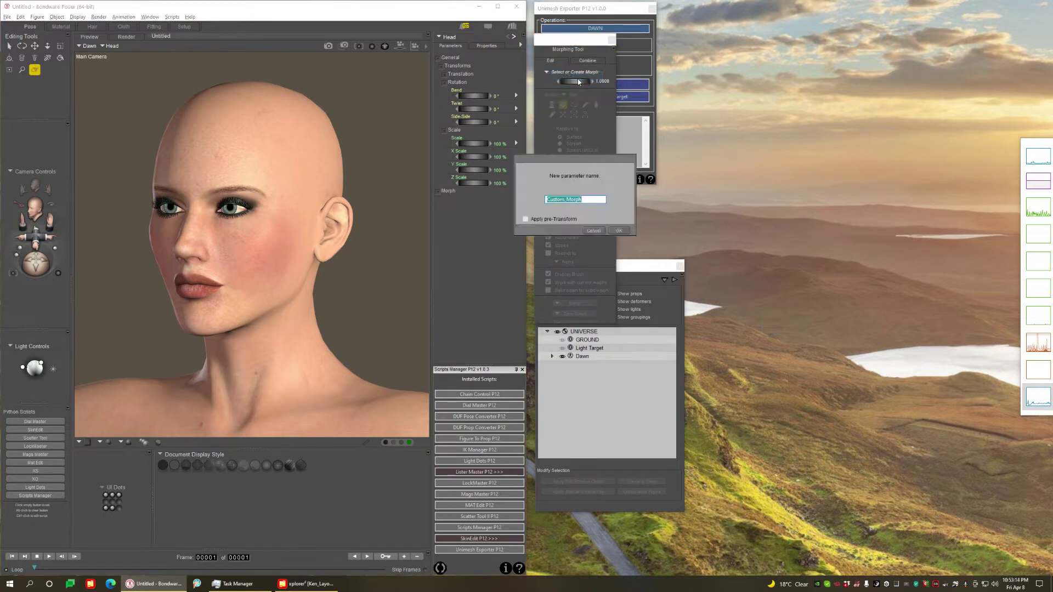
{"action": "type", "text": "PBMHorns"}
{"action": "key", "text": "Return"}
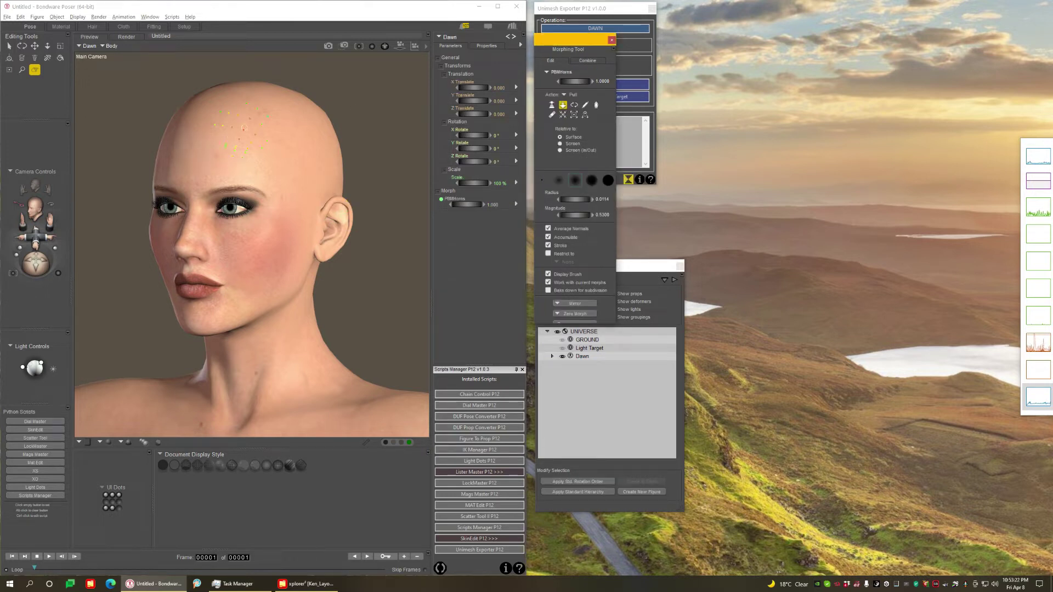
- Pull a horn out of the figure's forehead, mirror it to the other side, and close the Morphing Tool
{"action": "left_click_drag", "start_coordinate": [242, 126], "coordinate": [232, 116]}
{"action": "middle_click_drag", "start_coordinate": [386, 231], "coordinate": [458, 253]}
{"action": "left_click", "coordinate": [582, 303]}
{"action": "left_click", "coordinate": [583, 305]}
{"action": "middle_click_drag", "start_coordinate": [536, 305], "coordinate": [446, 280]}
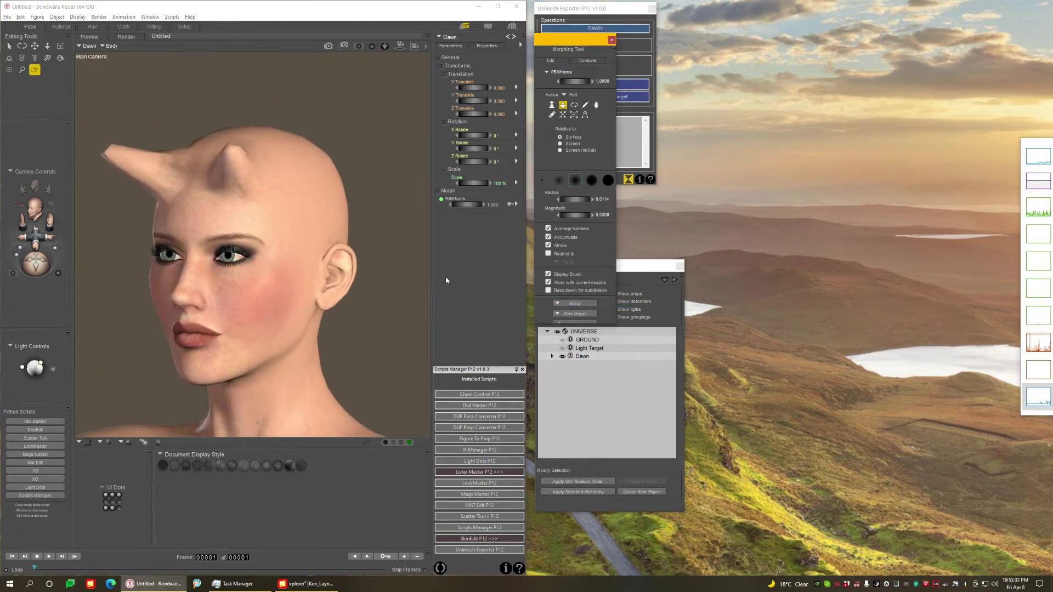
{"action": "left_click", "coordinate": [612, 41]}
- Limit the PBMHorns parameter to a minimum of 0 and a maximum of 1
{"action": "mouse_move", "coordinate": [466, 204]}
{"action": "left_mouse_down"}
{"action": "mouse_move", "coordinate": [419, 204]}
{"action": "mouse_move", "coordinate": [496, 204]}
{"action": "mouse_move", "coordinate": [435, 204]}
{"action": "mouse_move", "coordinate": [475, 204]}
{"action": "left_mouse_up"}
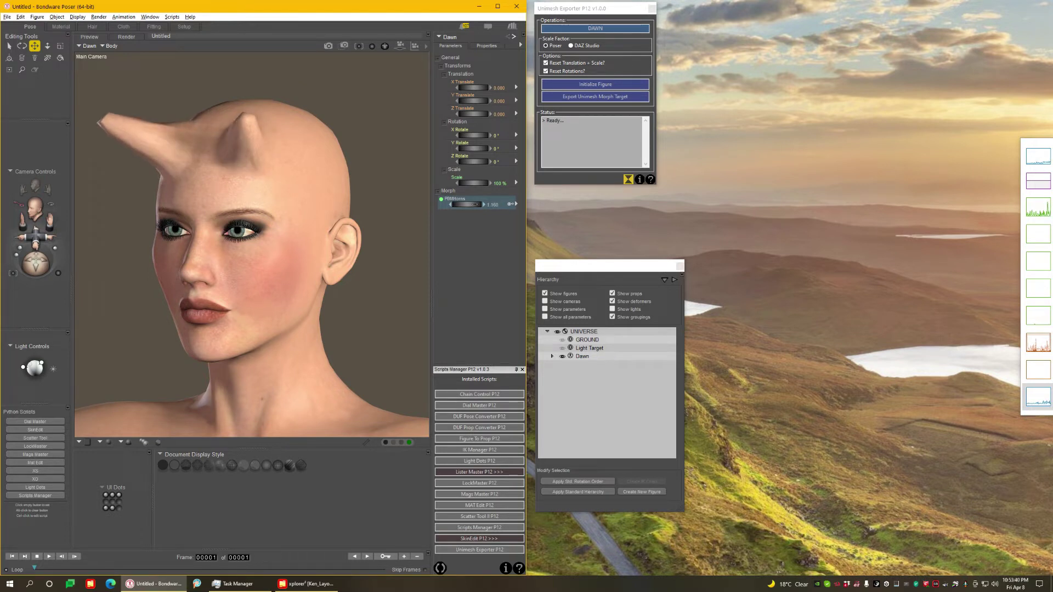
{"action": "double_click", "coordinate": [475, 204]}
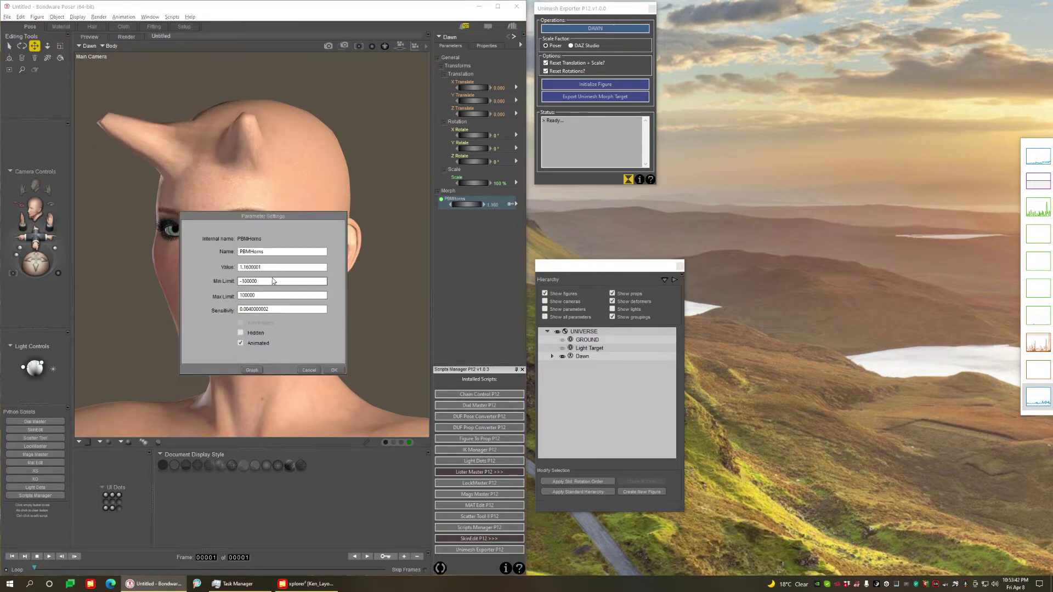
{"action": "left_click_drag", "start_coordinate": [323, 281], "coordinate": [239, 281]}
{"action": "type", "text": "0"}
{"action": "key", "text": "Tab"}
{"action": "type", "text": "1"}
{"action": "key", "text": "Return"}
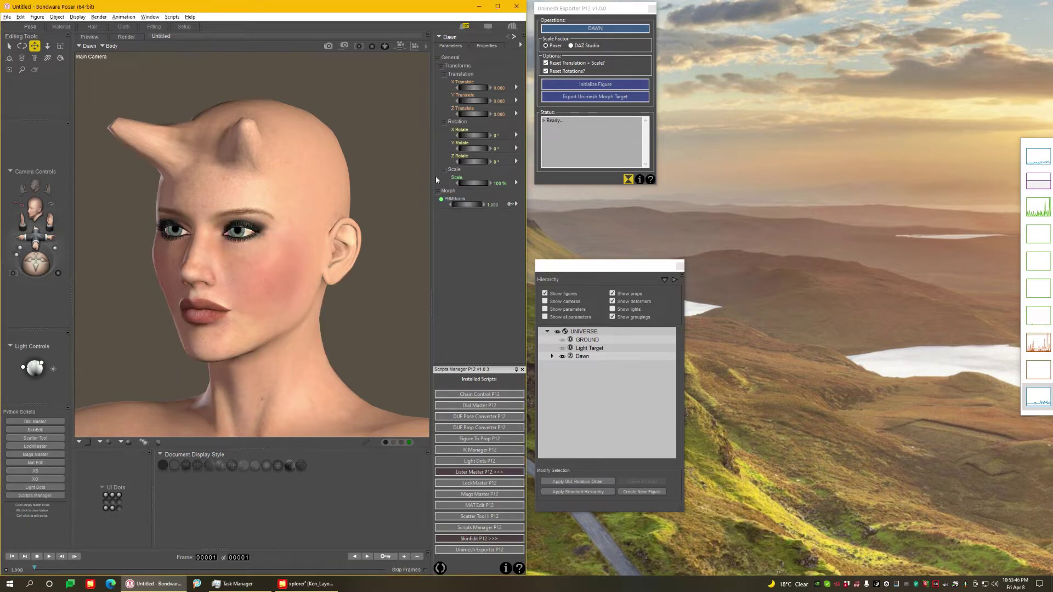
- Reset the PBMHorns morph to 0 and initialize the Dawn figure in Unimesh Exporter
{"action": "mouse_move", "coordinate": [468, 205]}
{"action": "left_mouse_down"}
{"action": "mouse_move", "coordinate": [439, 204]}
{"action": "mouse_move", "coordinate": [472, 204]}
{"action": "left_mouse_up"}
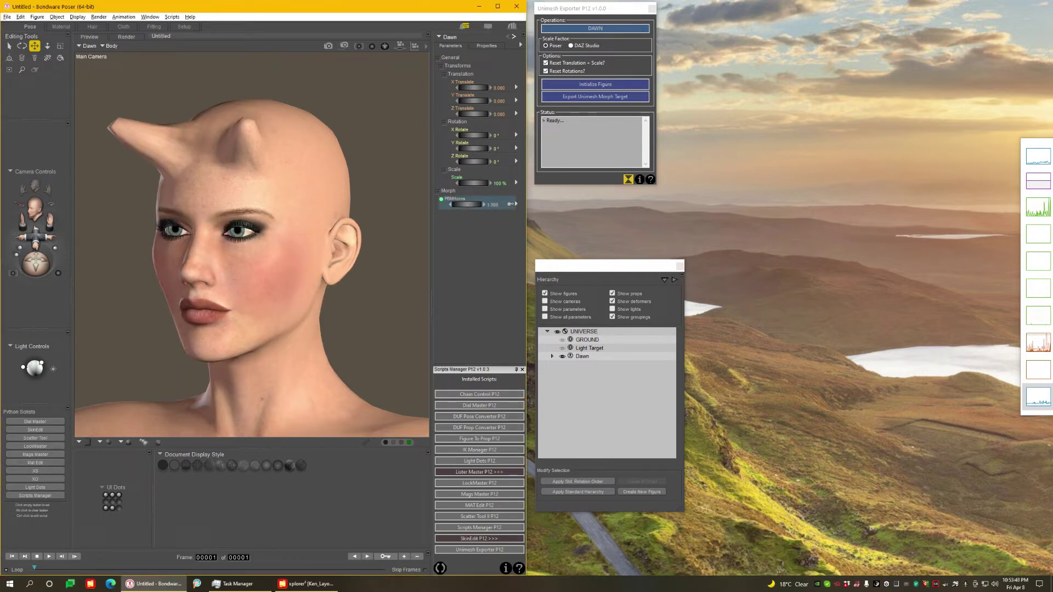
{"action": "left_click", "coordinate": [471, 204], "text": "alt"}
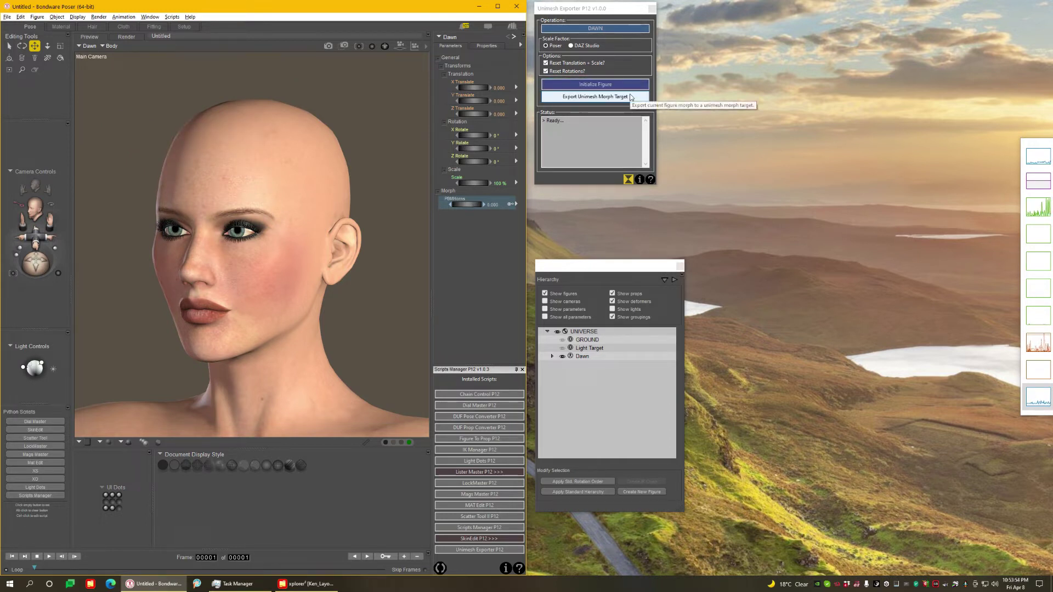
{"action": "left_click", "coordinate": [602, 83]}
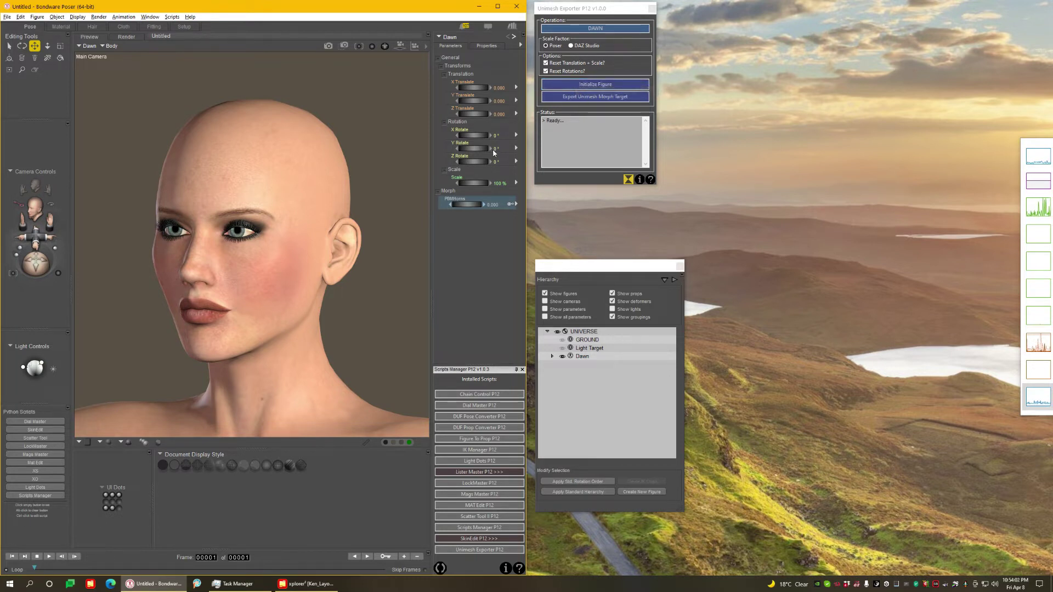
{"action": "left_click", "coordinate": [622, 86]}
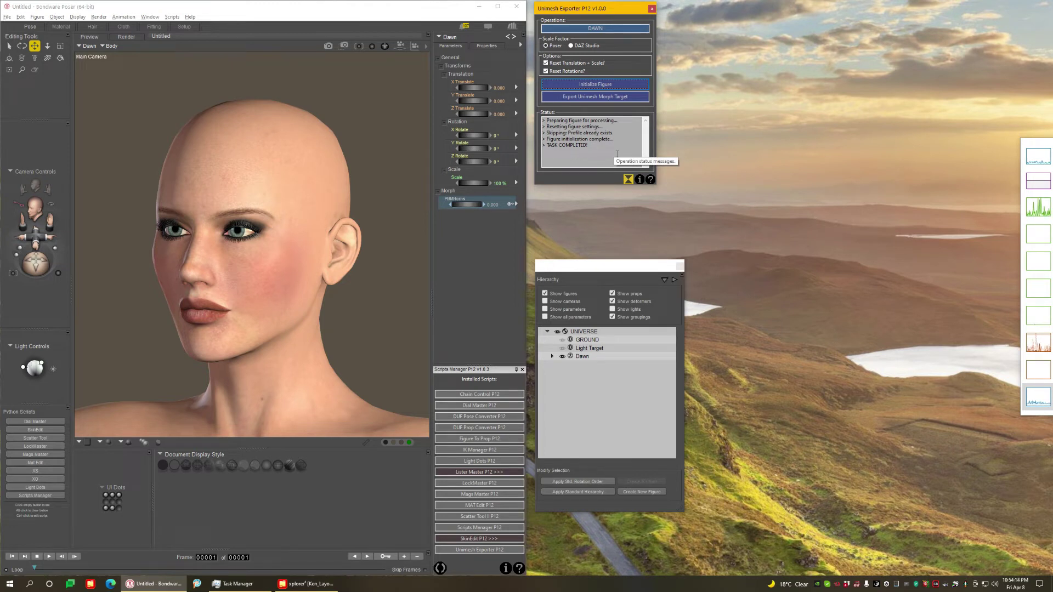
- Set the PBMHorns morph to 1 and export it as a unimesh morph target named PBMHorns_PSR.obj in the Data folder
{"action": "left_click_drag", "start_coordinate": [466, 205], "coordinate": [508, 205]}
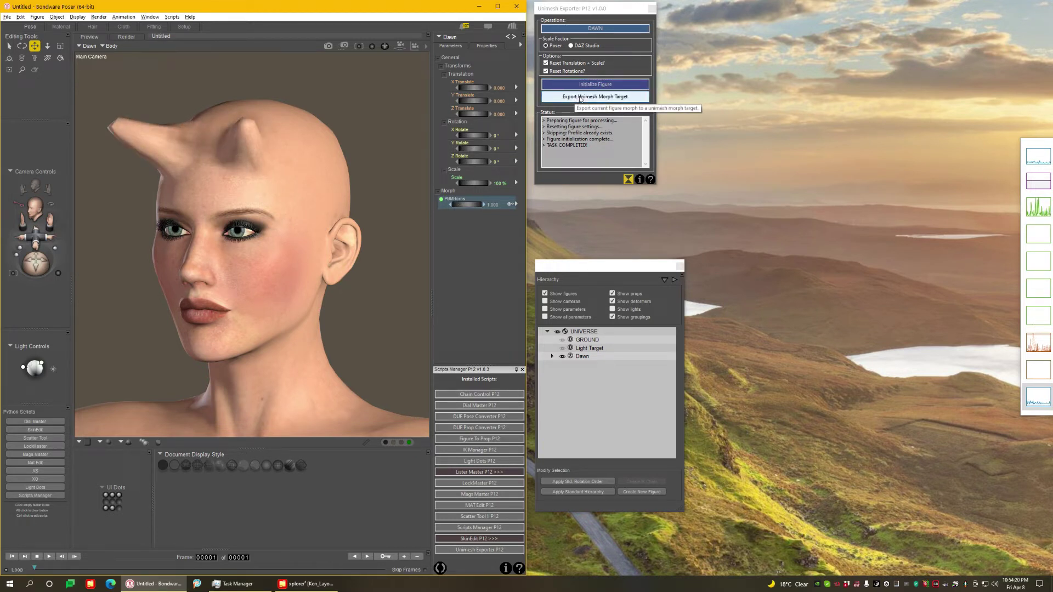
{"action": "left_click", "coordinate": [581, 97]}
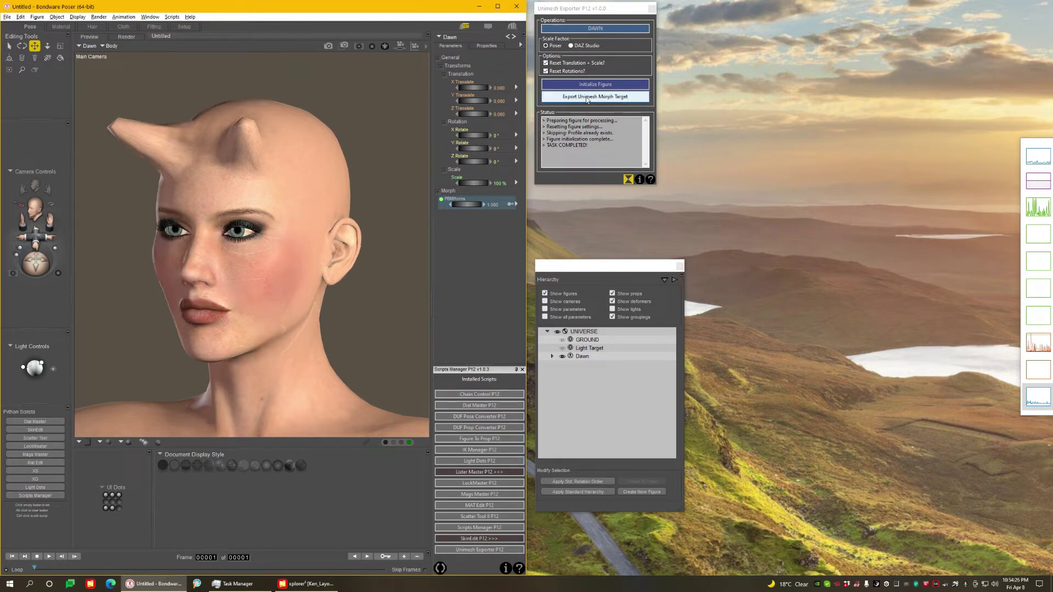
{"action": "left_click", "coordinate": [587, 100]}
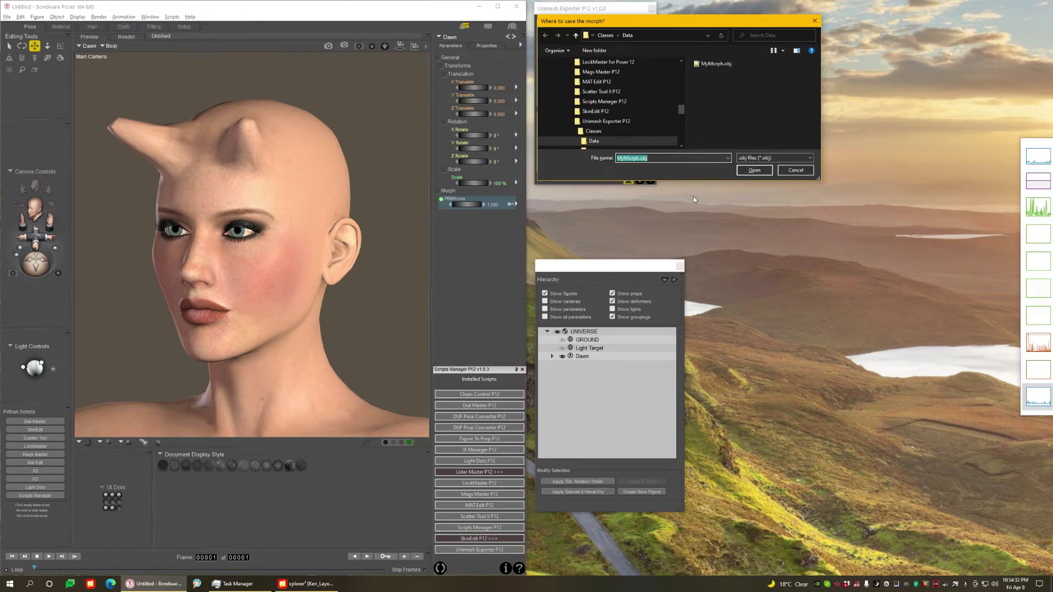
{"action": "key", "text": "Left"}
{"action": "key", "text": "Left"}
{"action": "key", "text": "shift+Home"}
{"action": "type", "text": "PBMH"}
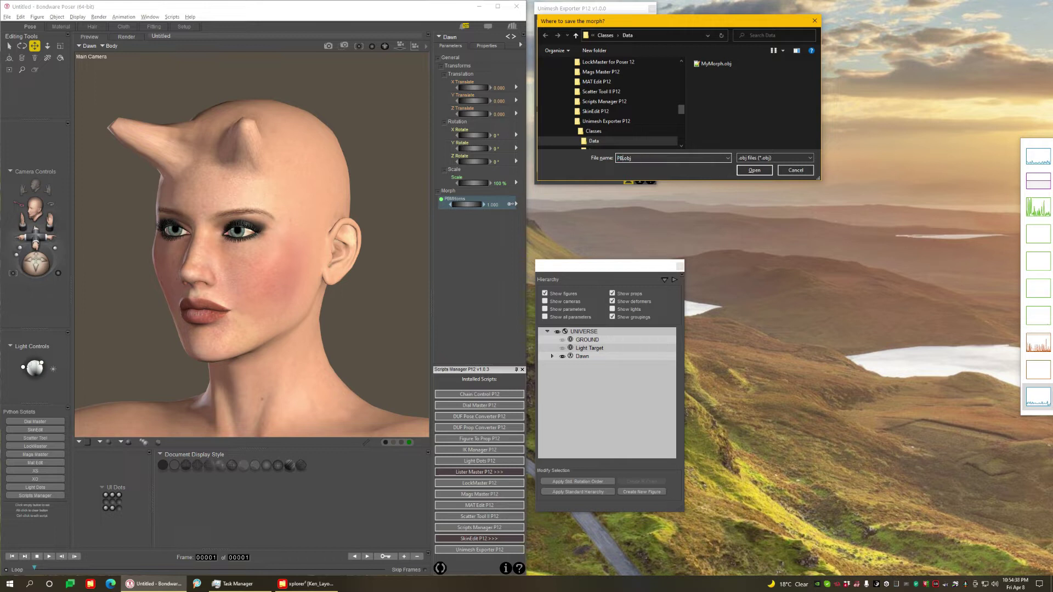
{"action": "type", "text": "orns_PSR"}
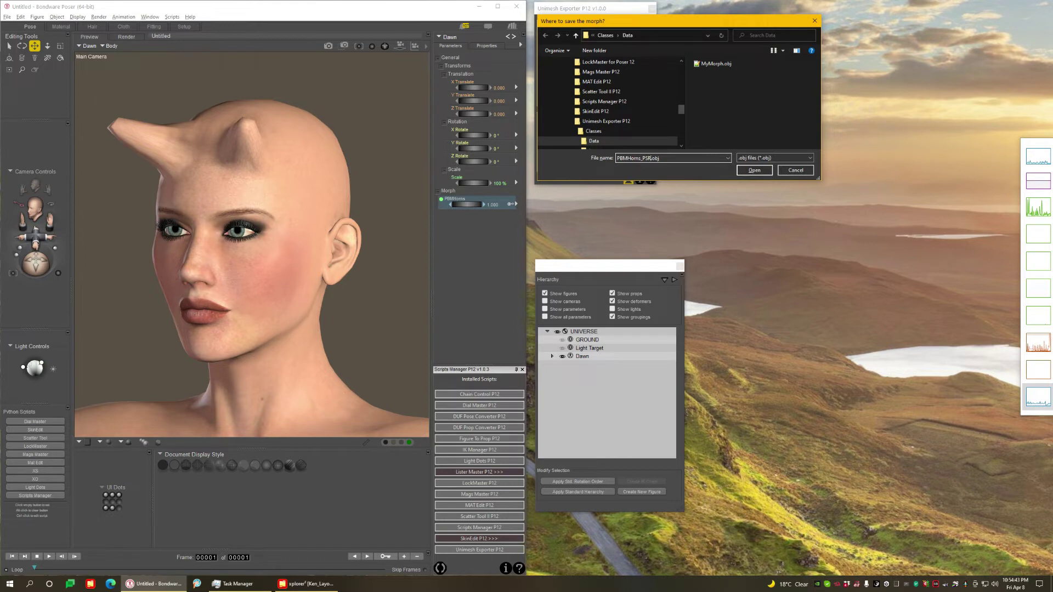
{"action": "left_click", "coordinate": [754, 170]}
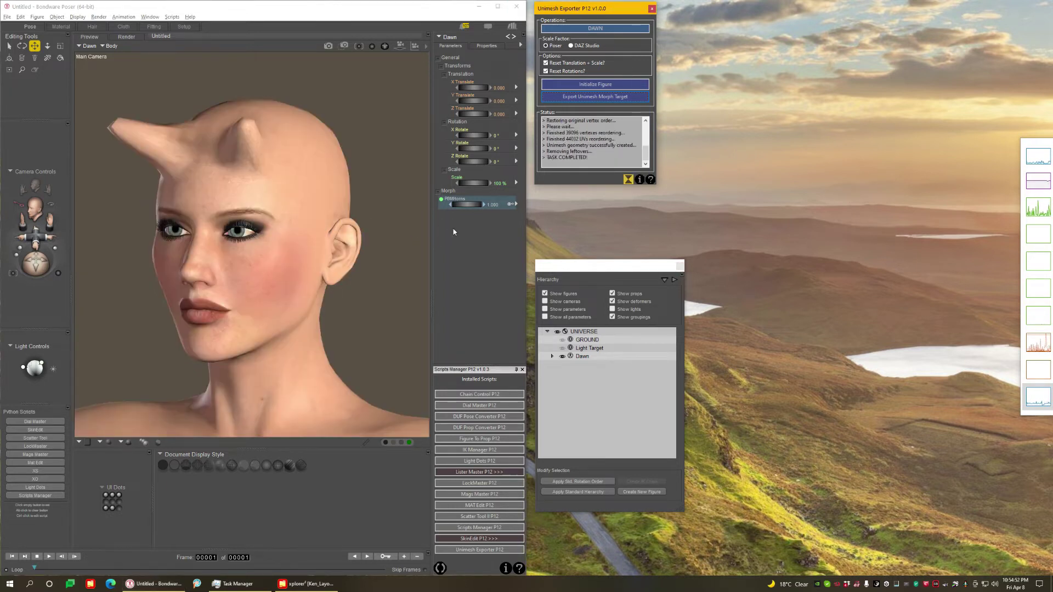
- Close Unimesh Exporter and set the PBMHorns morph back to 0
{"action": "left_click", "coordinate": [607, 155]}
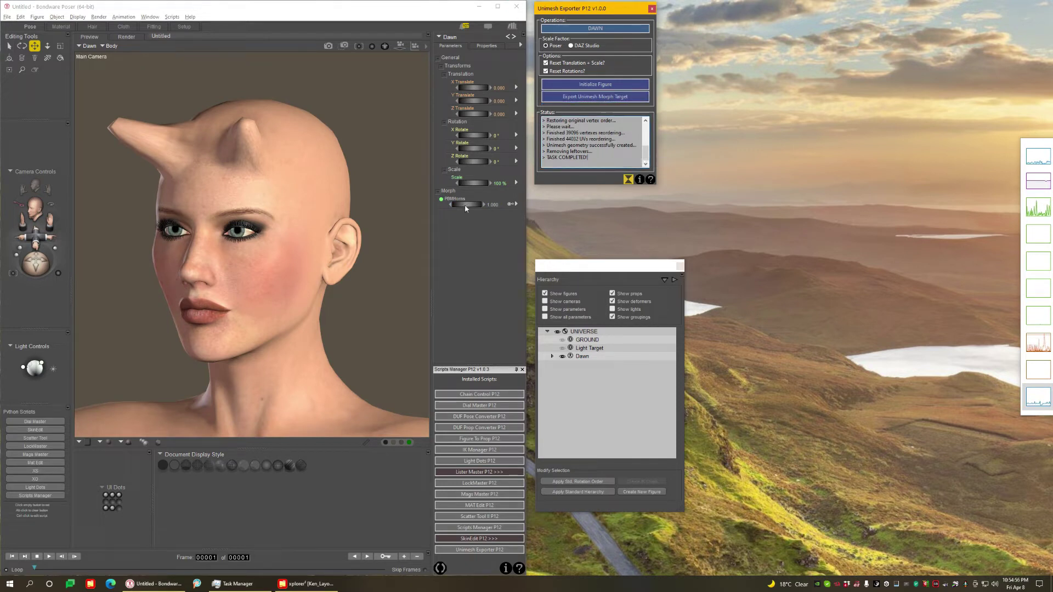
{"action": "left_click", "coordinate": [651, 9]}
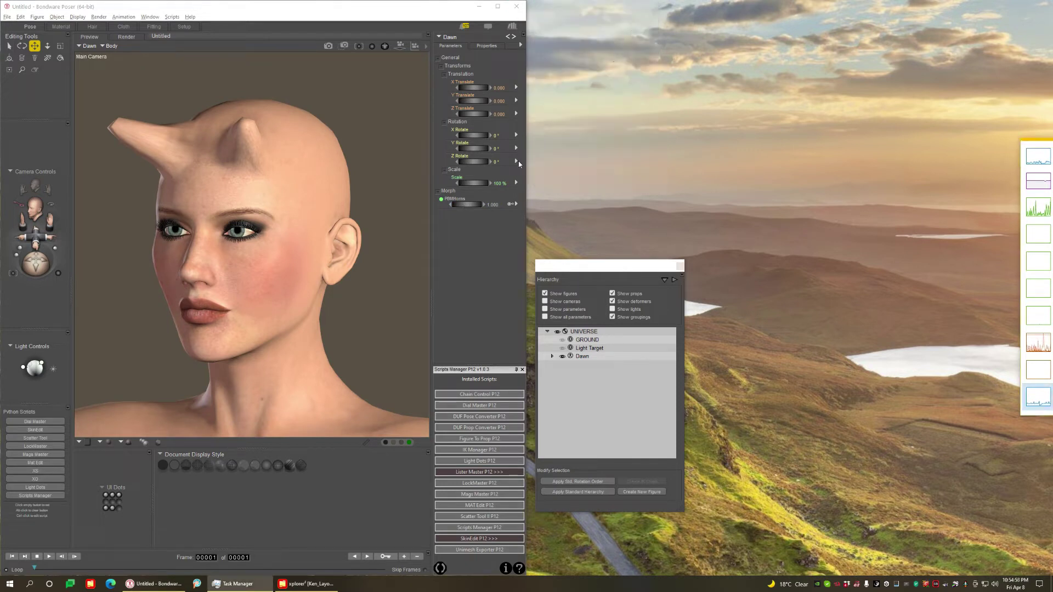
{"action": "left_click_drag", "start_coordinate": [472, 205], "coordinate": [472, 208]}
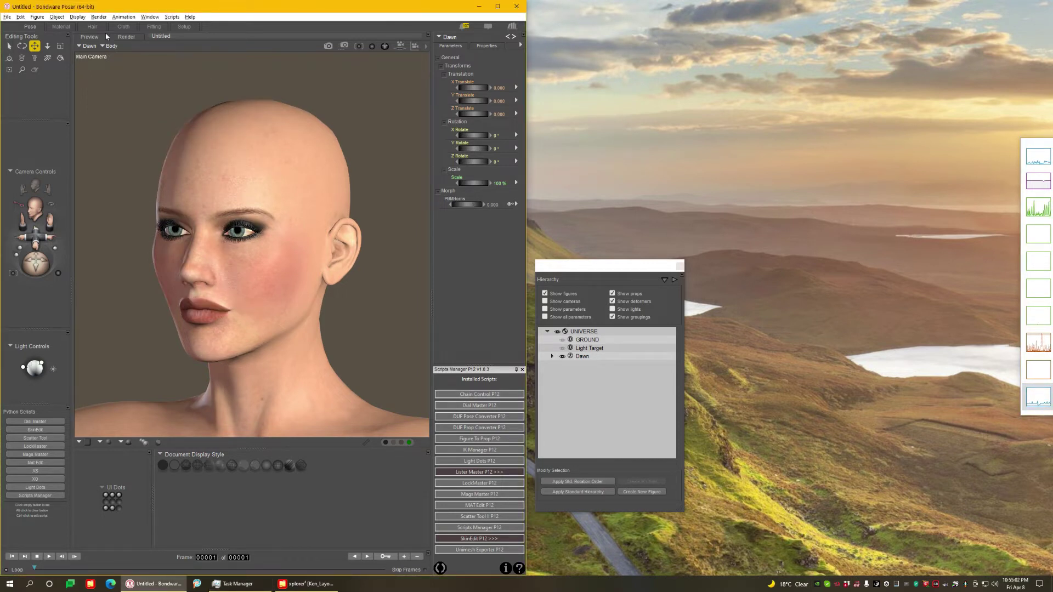
- Load PBMHorns_PSR.obj as a full body morph on Dawn, labelled PBMHorns_PSR, without vertex order correction
{"action": "left_click", "coordinate": [37, 17]}
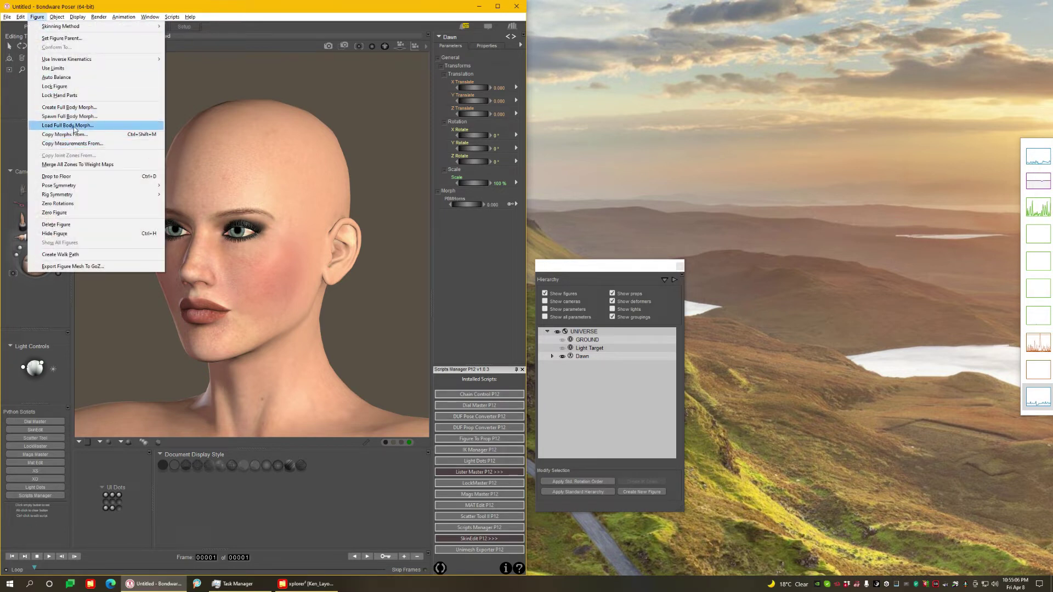
{"action": "left_click", "coordinate": [74, 130]}
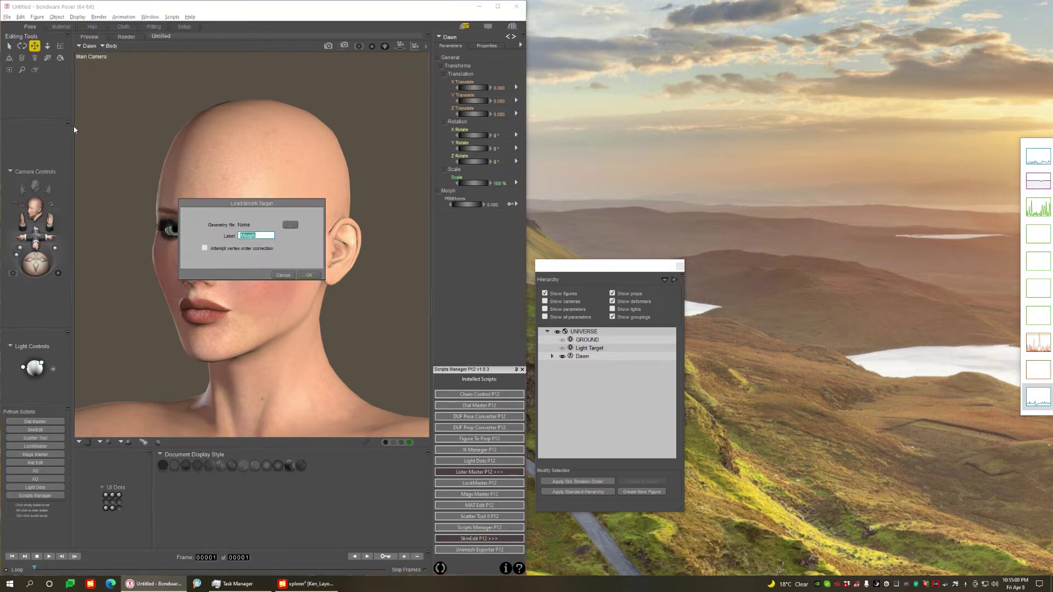
{"action": "left_click", "coordinate": [295, 227]}
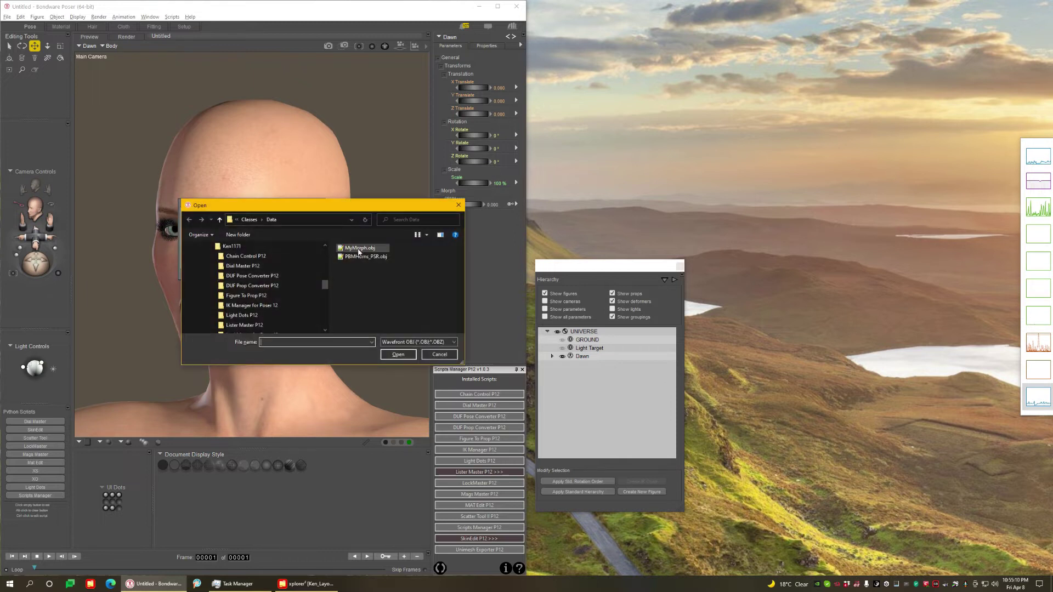
{"action": "left_click", "coordinate": [364, 257]}
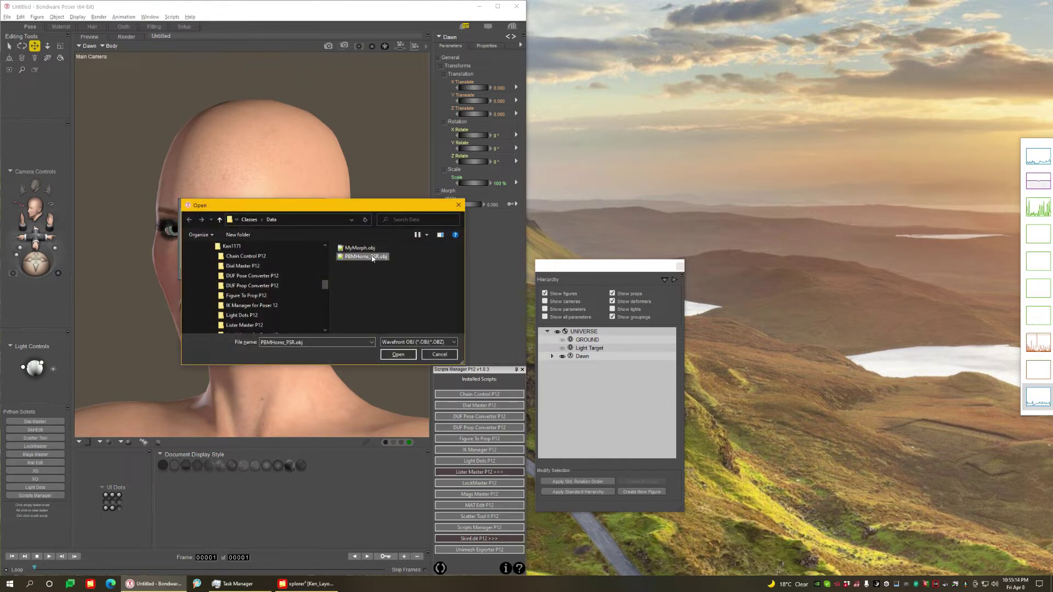
{"action": "double_click", "coordinate": [371, 258]}
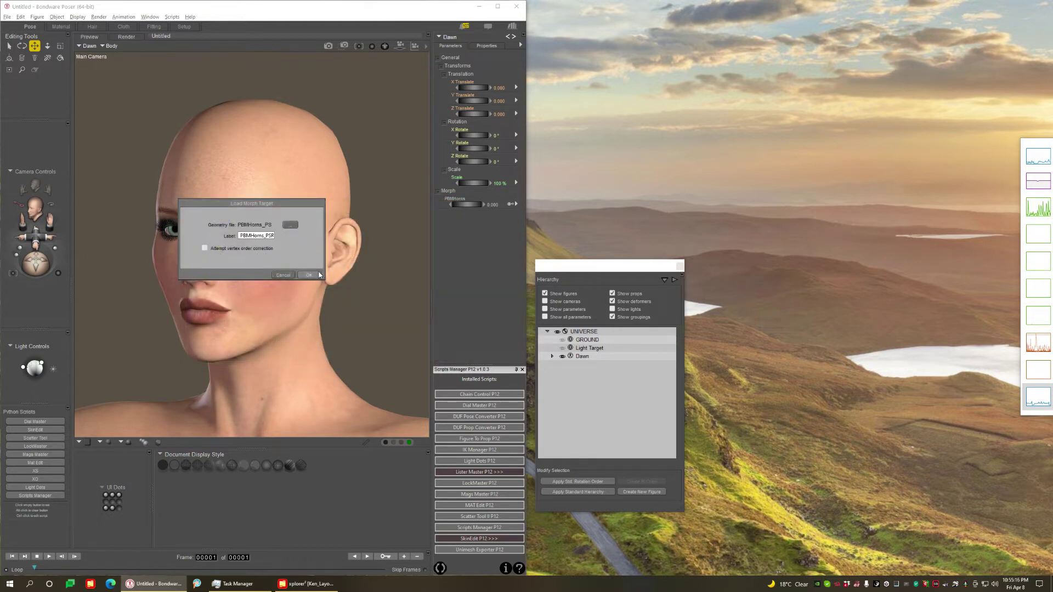
{"action": "left_click", "coordinate": [310, 276]}
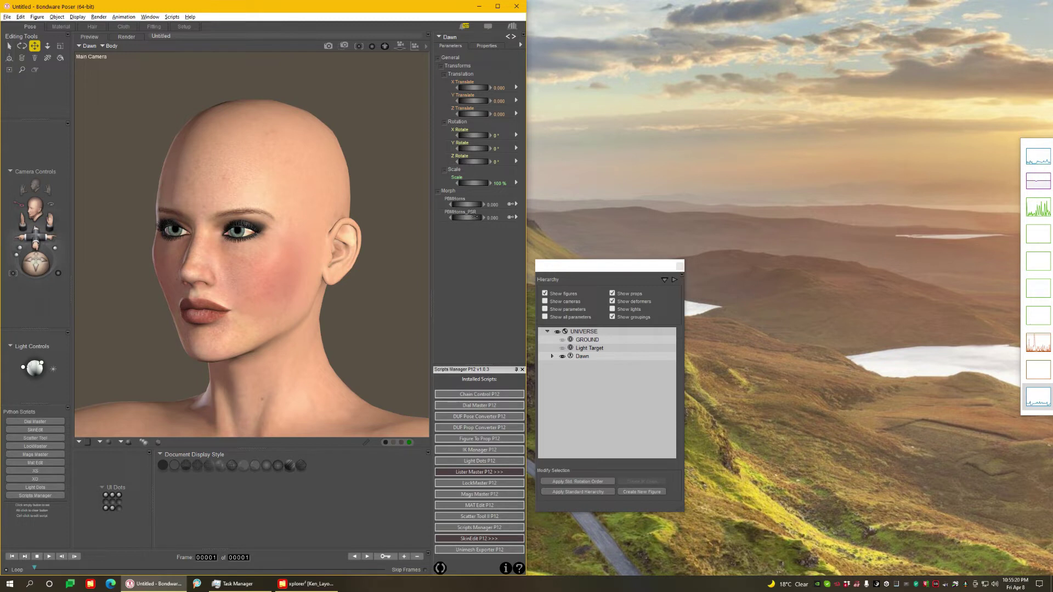
- Test the loaded PBMHorns_PSR morph by dialing it up and back down
{"action": "left_click_drag", "start_coordinate": [469, 204], "coordinate": [495, 217]}
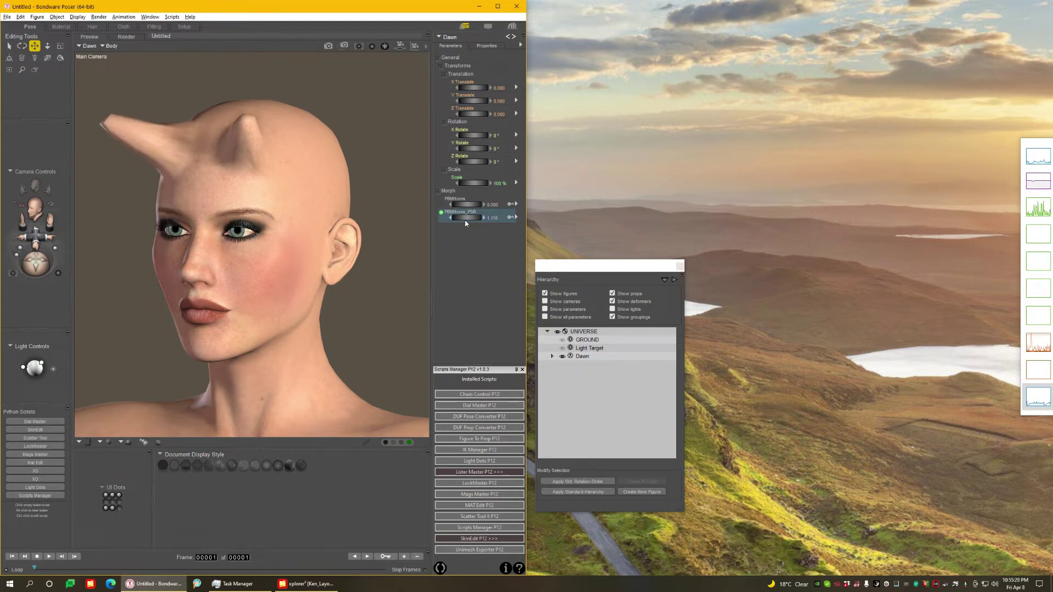
{"action": "left_click", "coordinate": [465, 218], "text": "alt"}
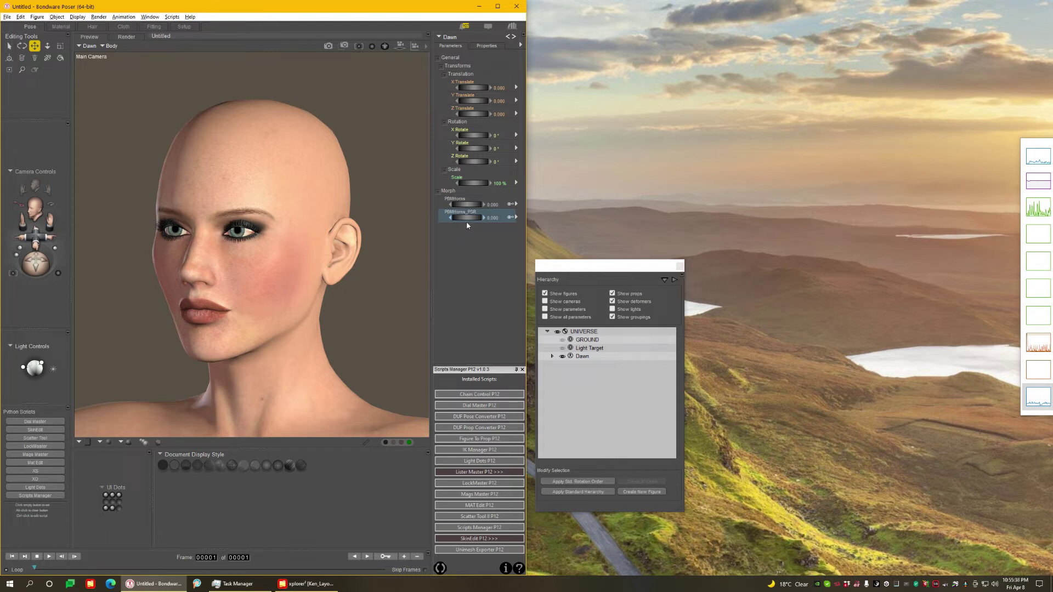
{"action": "left_click_drag", "start_coordinate": [466, 218], "coordinate": [510, 218]}
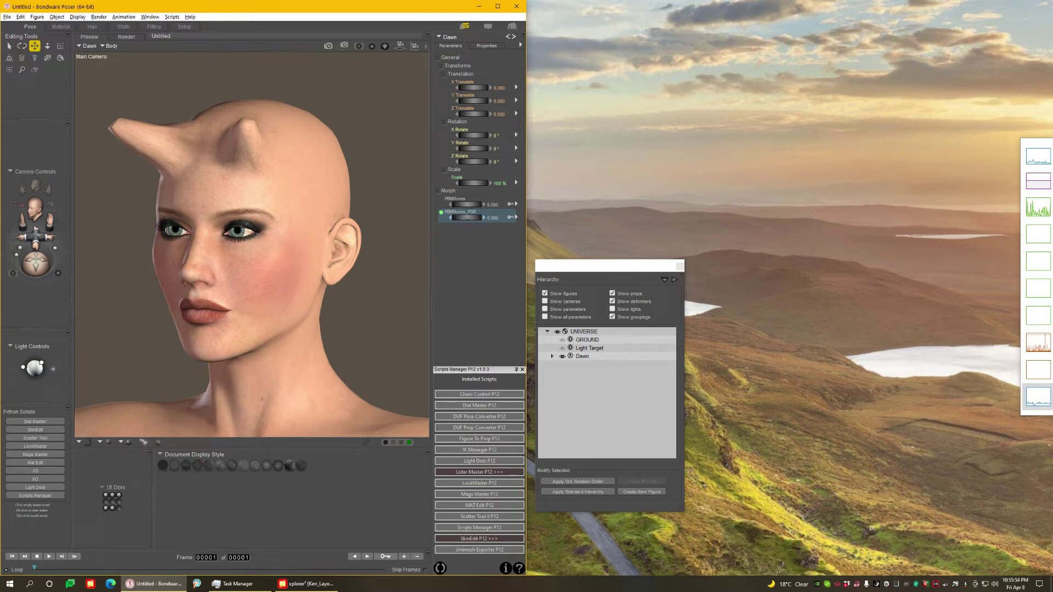
{"action": "left_click_drag", "start_coordinate": [467, 219], "coordinate": [454, 219]}
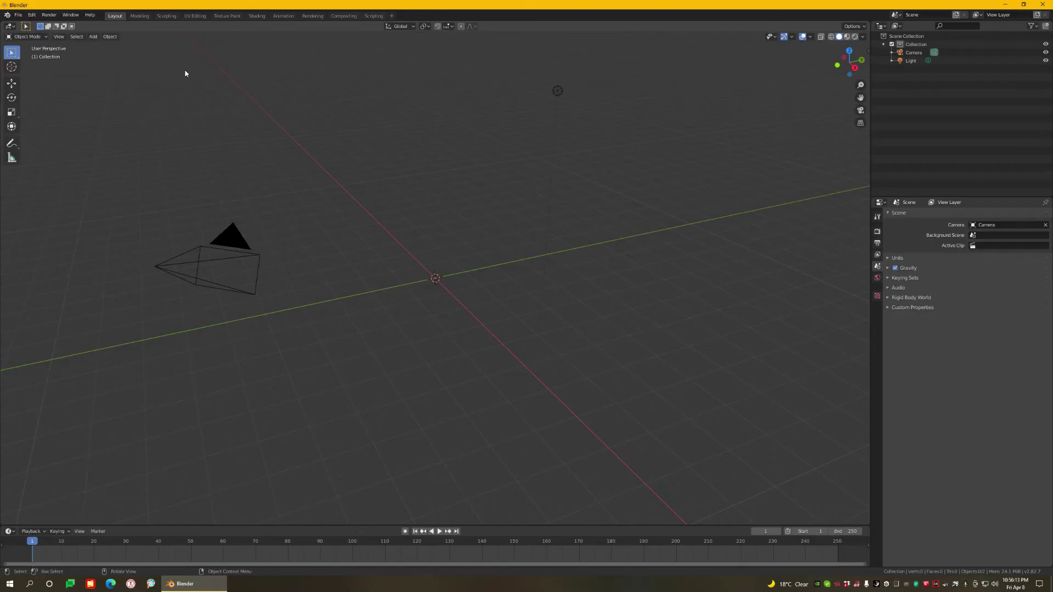
- Start a Wavefront OBJ import and browse to the Data folder under Unimesh Exporter P12\Classes
{"action": "left_click", "coordinate": [19, 16]}
{"action": "mouse_move", "coordinate": [39, 128]}
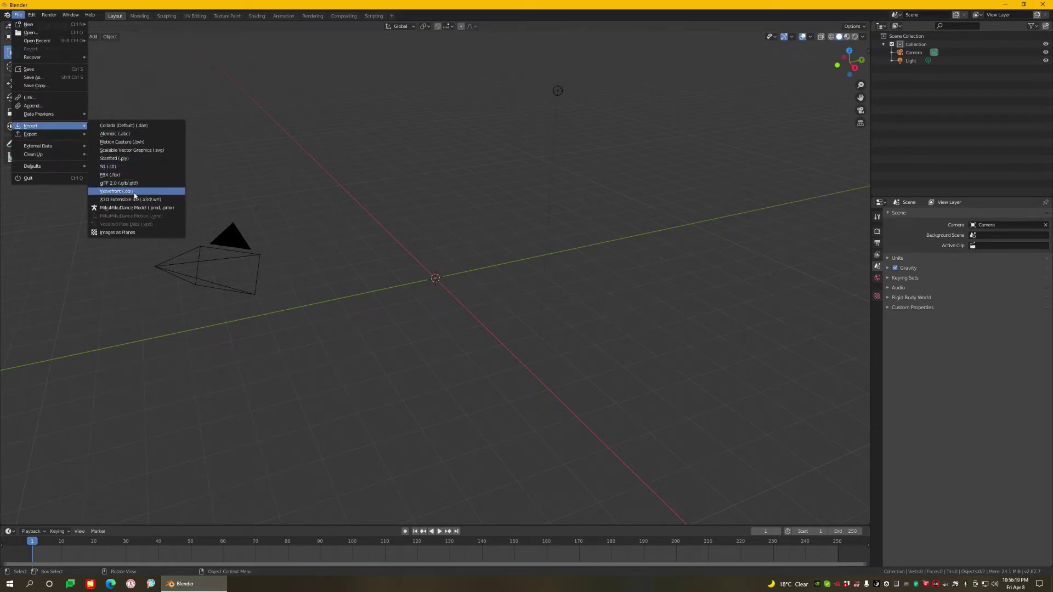
{"action": "left_click", "coordinate": [138, 196]}
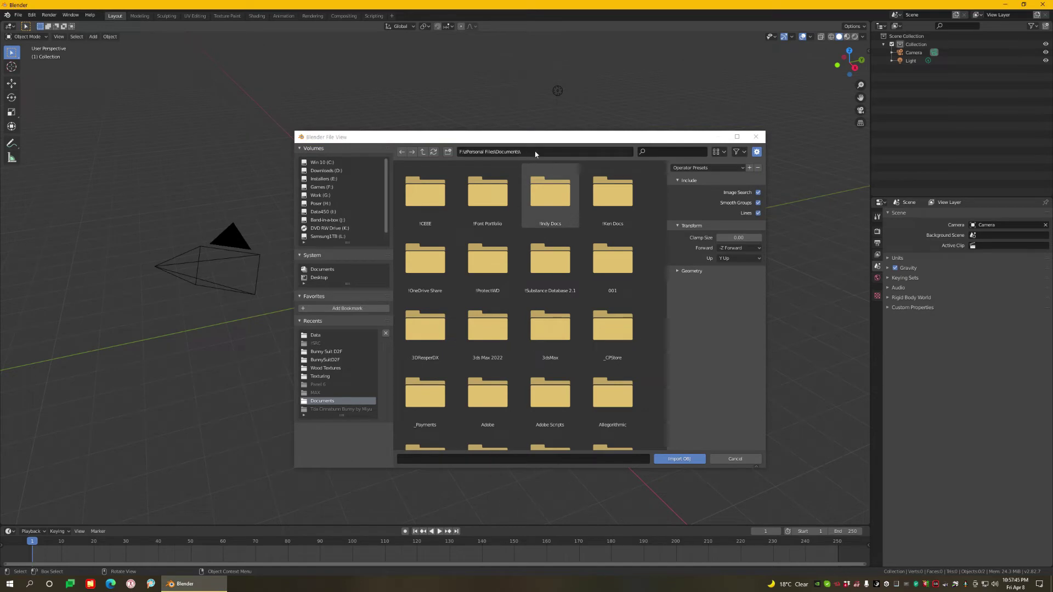
{"action": "left_click", "coordinate": [542, 151]}
{"action": "type", "text": "\\Poser 12\\Downloads\\runtime\\python\\Ken1171\\Unimesh Exporter P12\\Classes\\Data"}
{"action": "key", "text": "Return"}
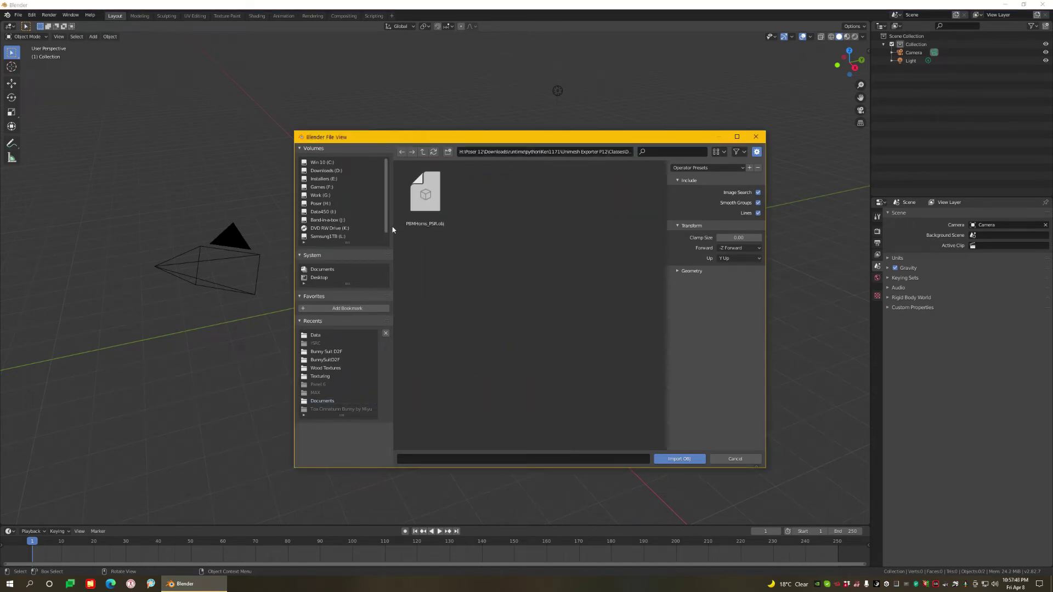
- Import PBMHorns_PSR.obj using the operator preset and geometry options Keep Vert Order and Poly Groups
{"action": "left_click", "coordinate": [429, 199]}
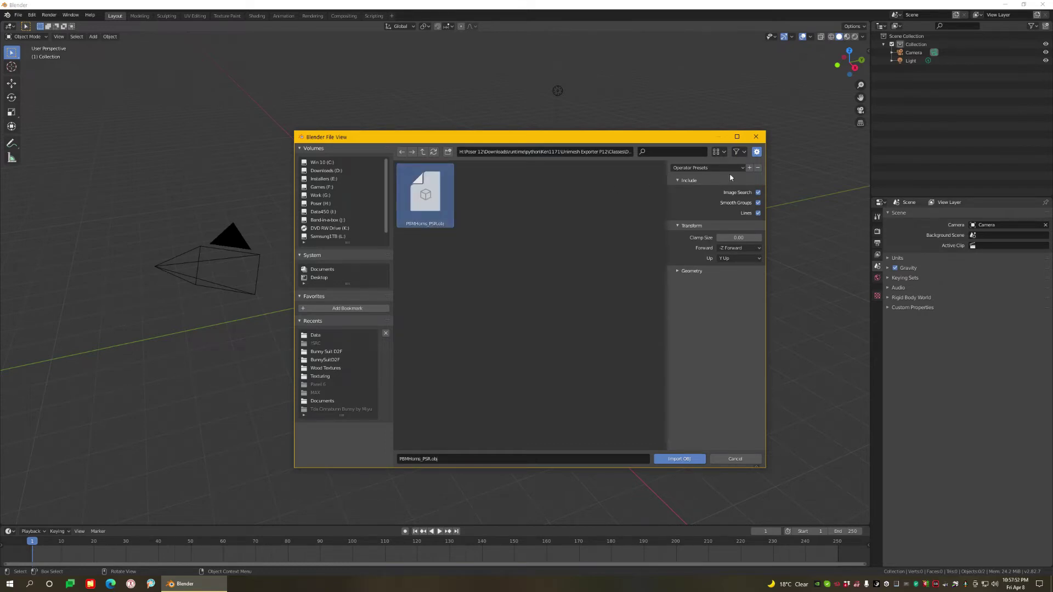
{"action": "left_click", "coordinate": [743, 168]}
{"action": "left_click", "coordinate": [698, 190]}
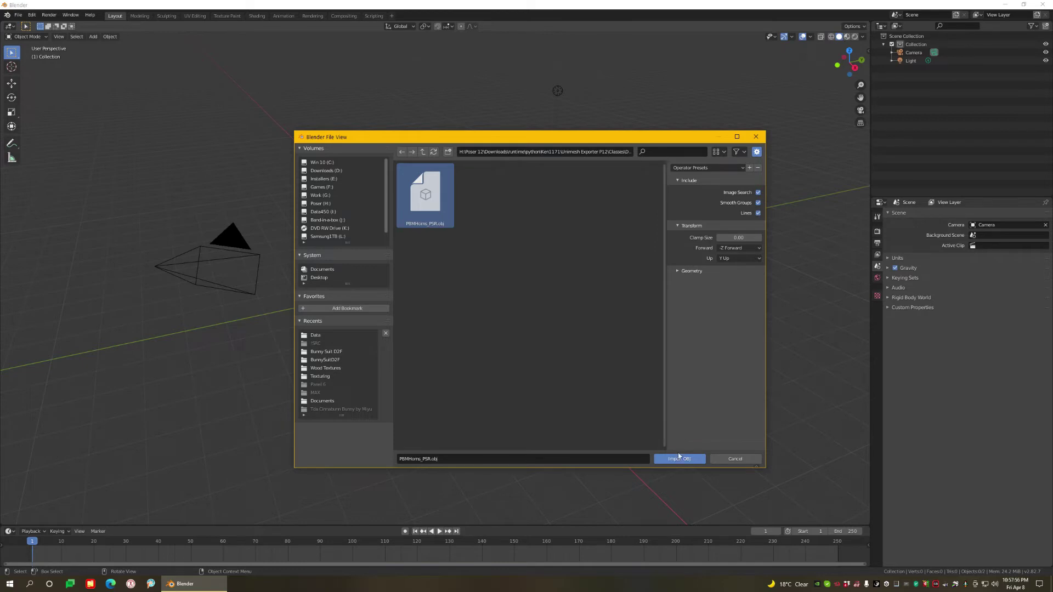
{"action": "left_click", "coordinate": [680, 272]}
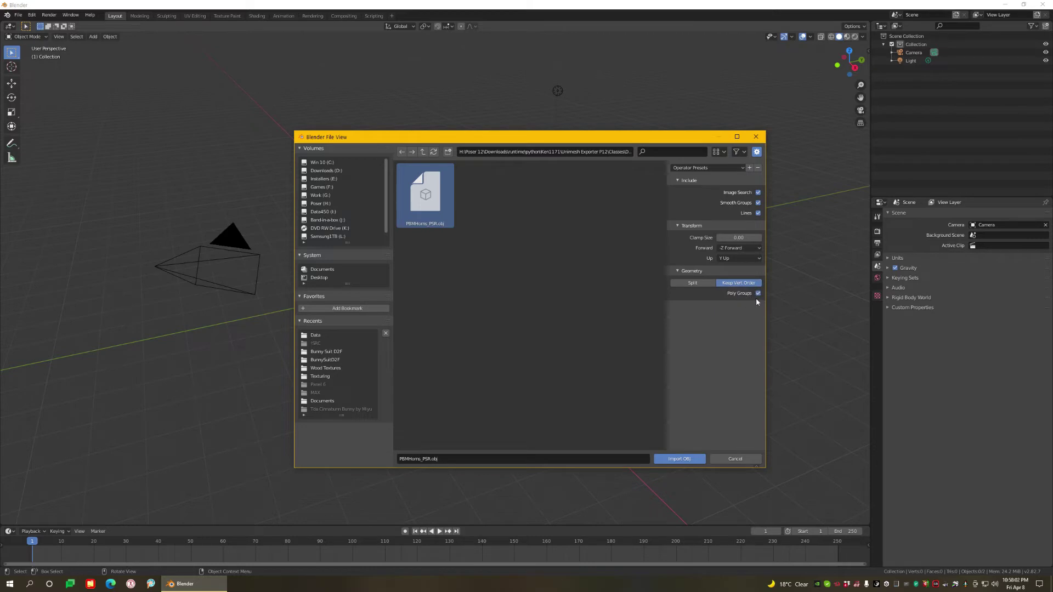
{"action": "left_click", "coordinate": [679, 461]}
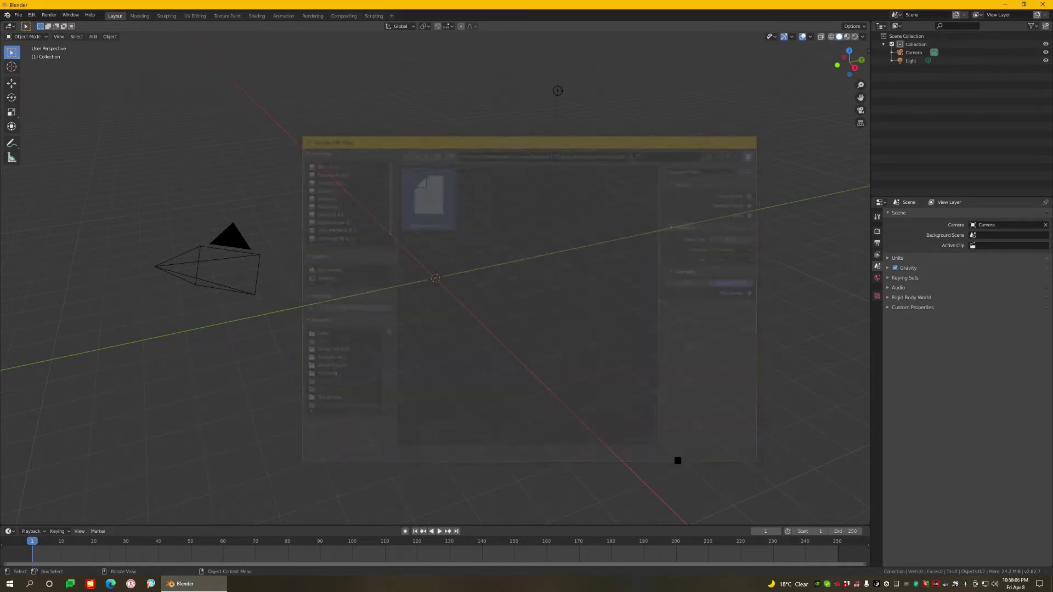
- Examine the imported figure's head and horns up close from several angles
{"action": "scroll", "coordinate": [463, 294], "scroll_direction": "up", "scroll_amount": 10}
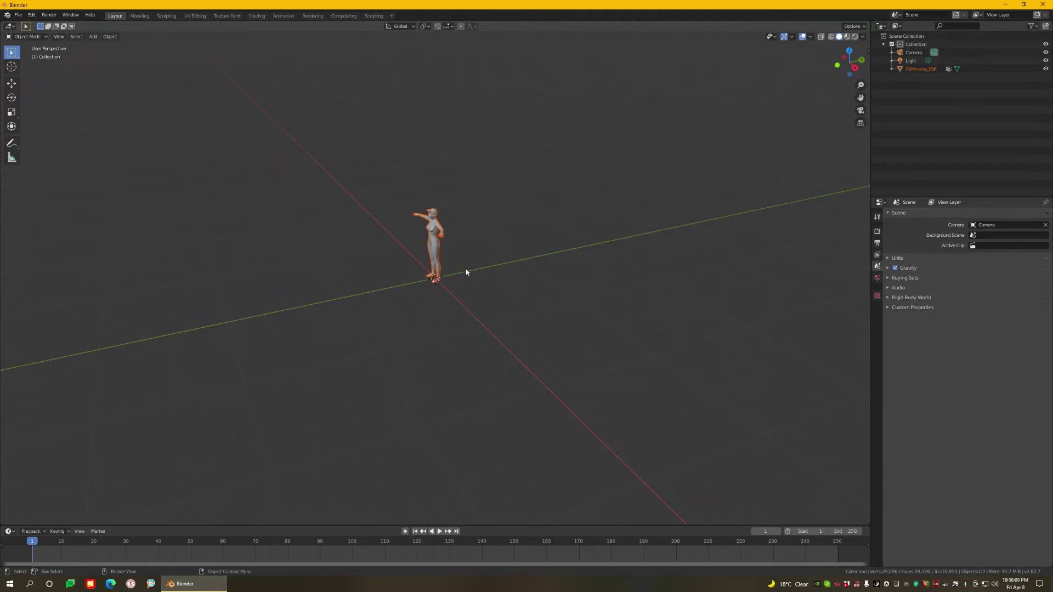
{"action": "key", "text": "alt"}
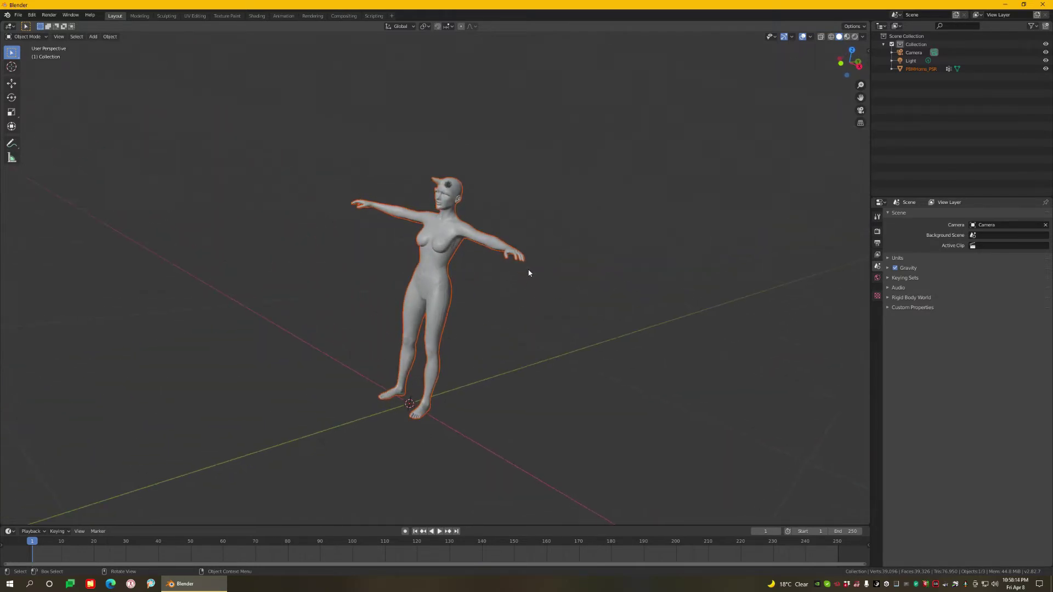
{"action": "scroll", "coordinate": [529, 273], "scroll_direction": "up", "scroll_amount": 4}
{"action": "scroll", "coordinate": [580, 298], "scroll_direction": "up", "scroll_amount": 5}
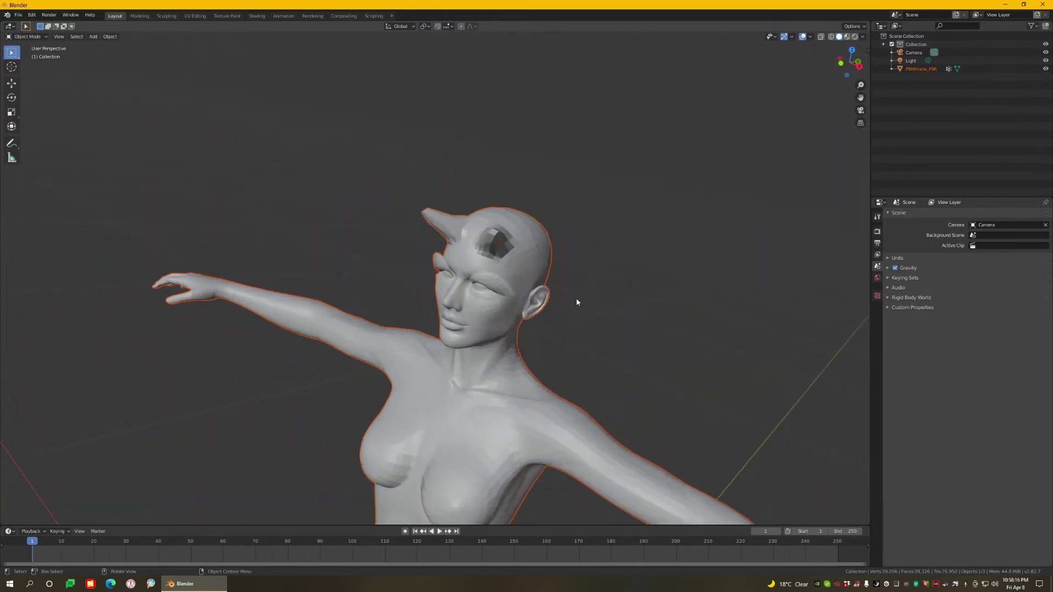
{"action": "scroll", "coordinate": [581, 297], "scroll_direction": "up", "scroll_amount": 1}
{"action": "middle_click_drag", "start_coordinate": [580, 299], "coordinate": [579, 305]}
{"action": "scroll", "coordinate": [443, 193], "scroll_direction": "down", "scroll_amount": 1}
{"action": "middle_click_drag", "start_coordinate": [443, 193], "coordinate": [431, 221]}
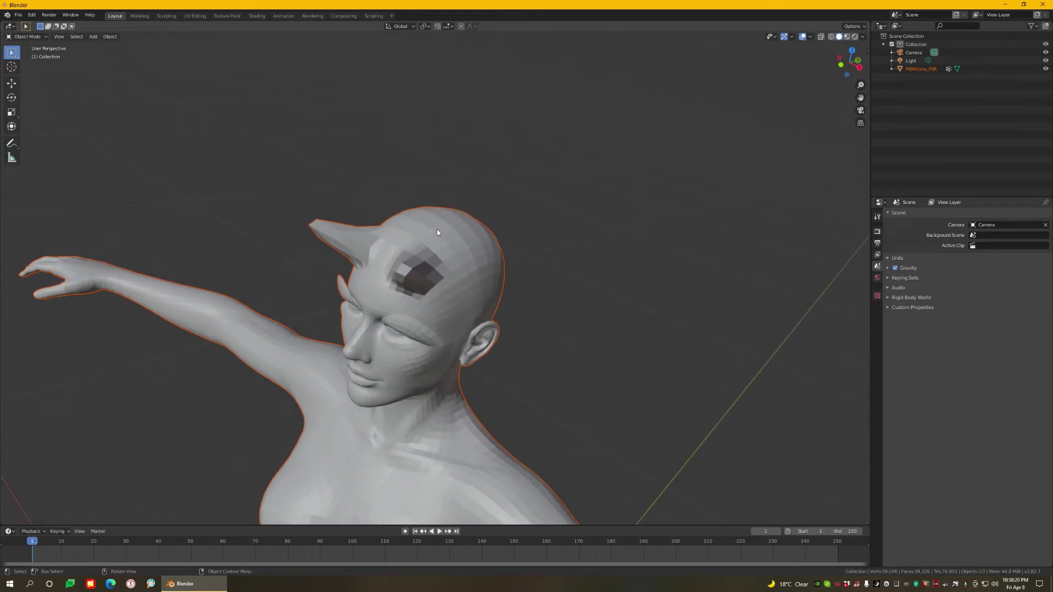
{"action": "scroll", "coordinate": [438, 230], "scroll_direction": "down", "scroll_amount": 1}
{"action": "scroll", "coordinate": [470, 248], "scroll_direction": "up", "scroll_amount": 3}
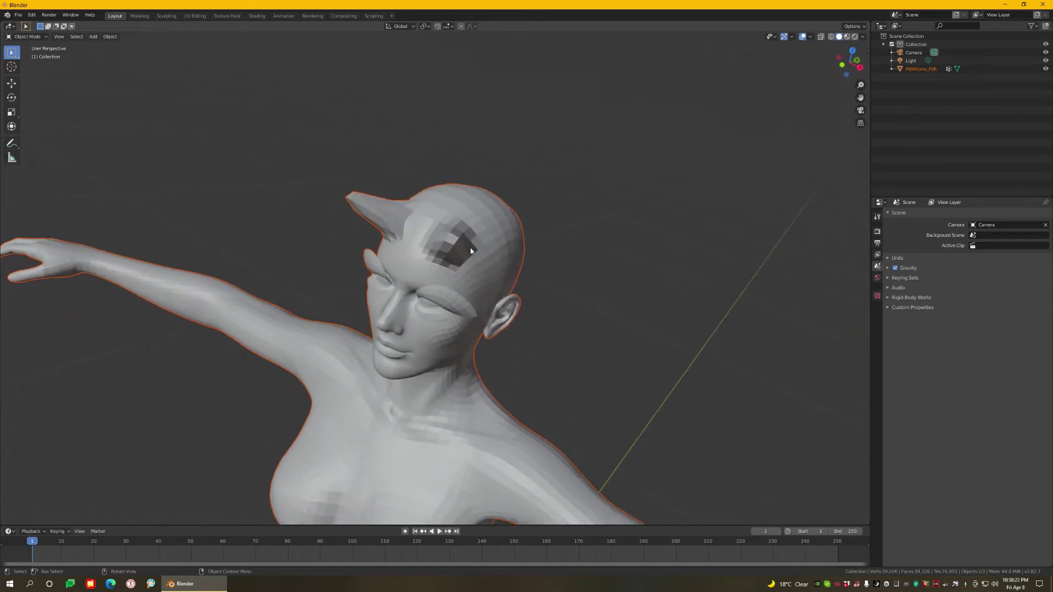
{"action": "middle_click_drag", "start_coordinate": [471, 251], "coordinate": [511, 252]}
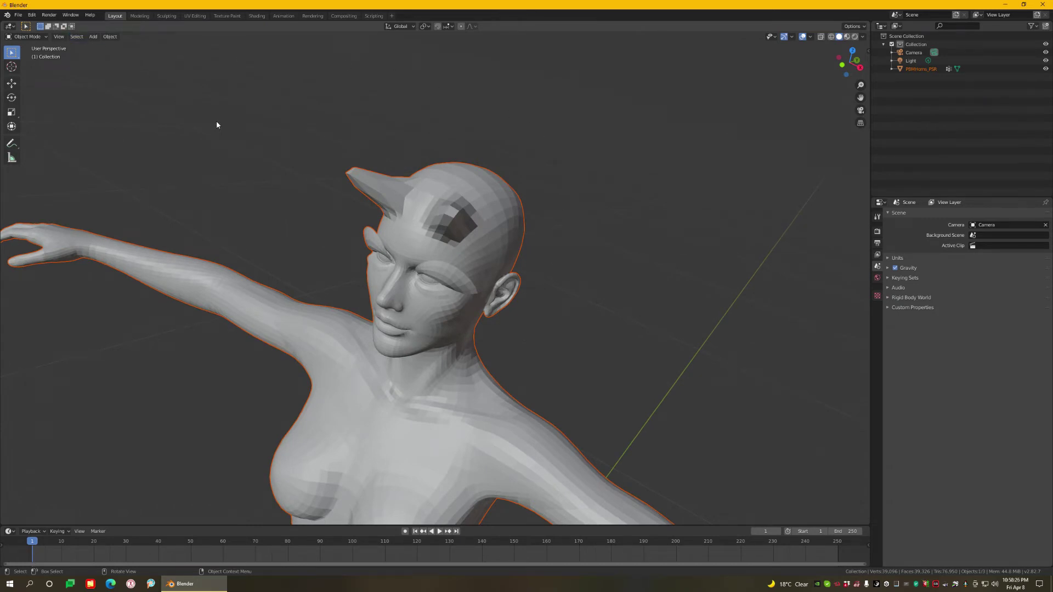
- Select the PBMHorns_PSR mesh, switch to the Sculpting workspace and choose the Grab brush for work on the head
{"action": "left_click", "coordinate": [452, 261]}
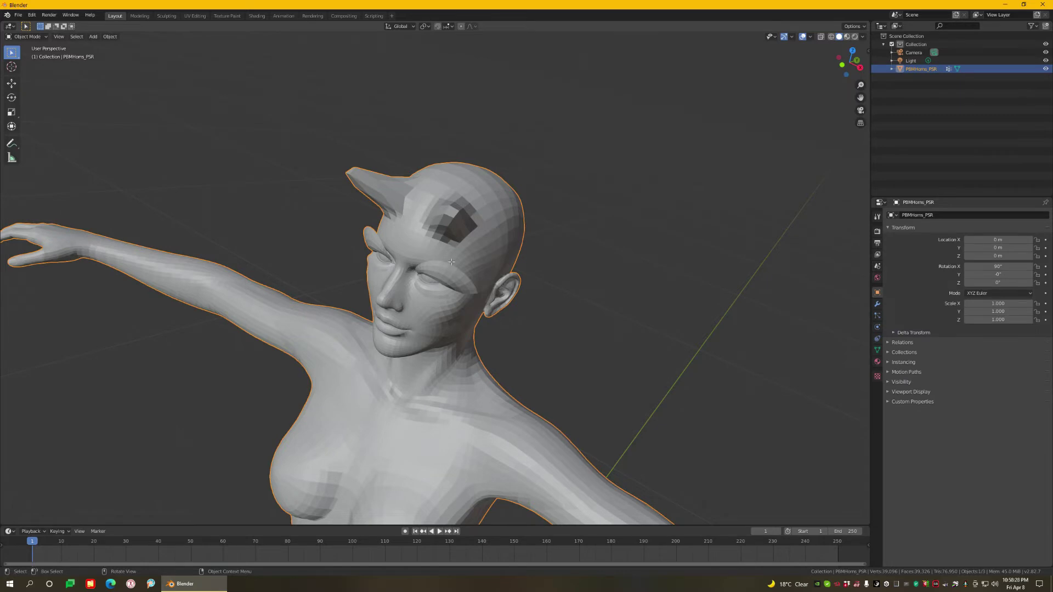
{"action": "key", "text": "Tab"}
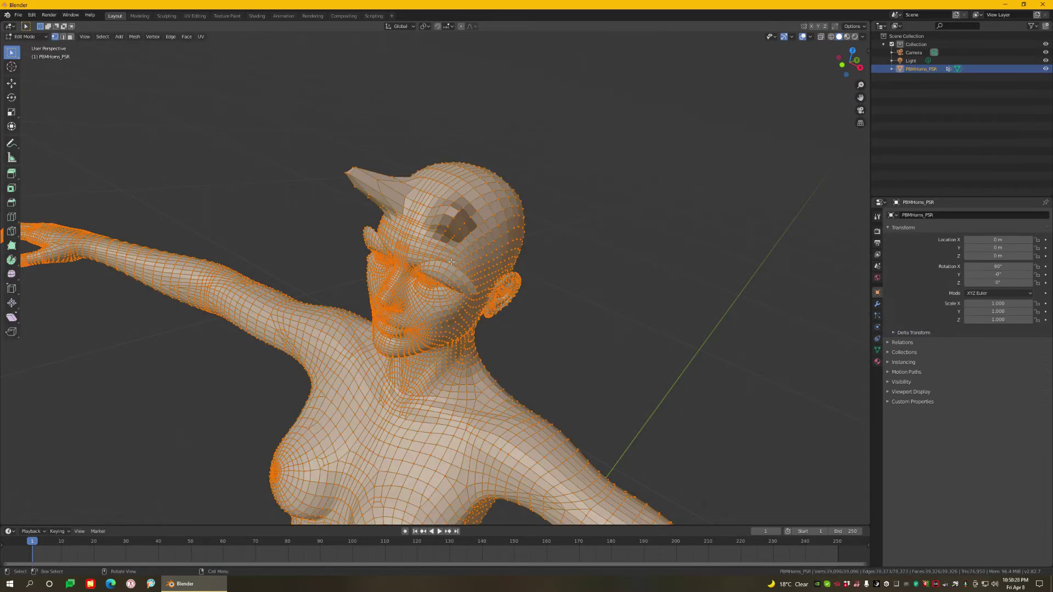
{"action": "left_click", "coordinate": [166, 18]}
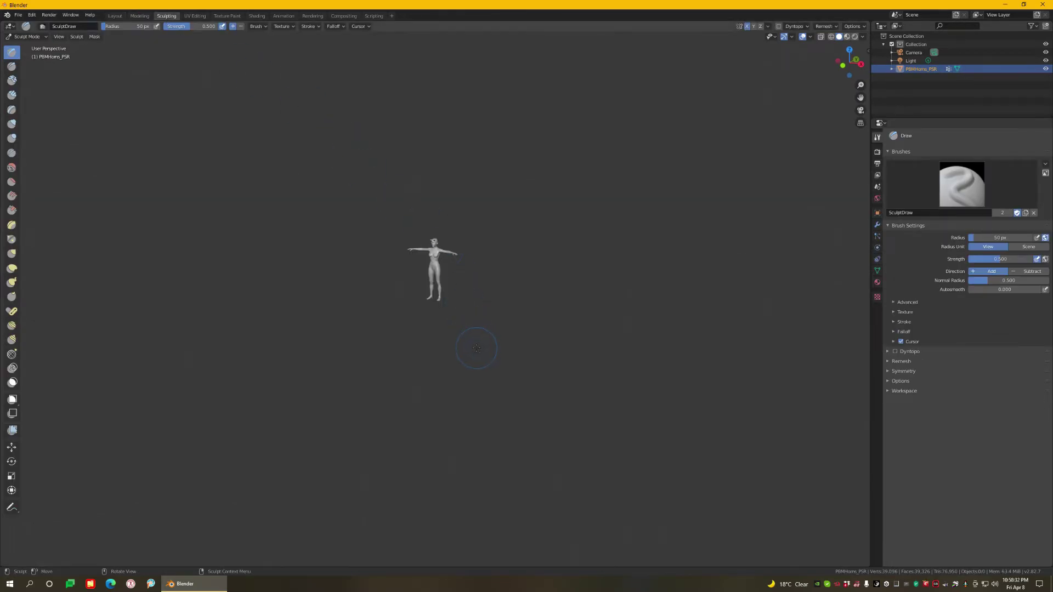
{"action": "scroll", "coordinate": [497, 359], "scroll_direction": "up", "scroll_amount": 5}
{"action": "scroll", "coordinate": [497, 359], "scroll_direction": "up", "scroll_amount": 14, "text": "shift"}
{"action": "scroll", "coordinate": [497, 359], "scroll_direction": "up", "scroll_amount": 7}
{"action": "scroll", "coordinate": [497, 359], "scroll_direction": "down", "scroll_amount": 15, "text": "shift"}
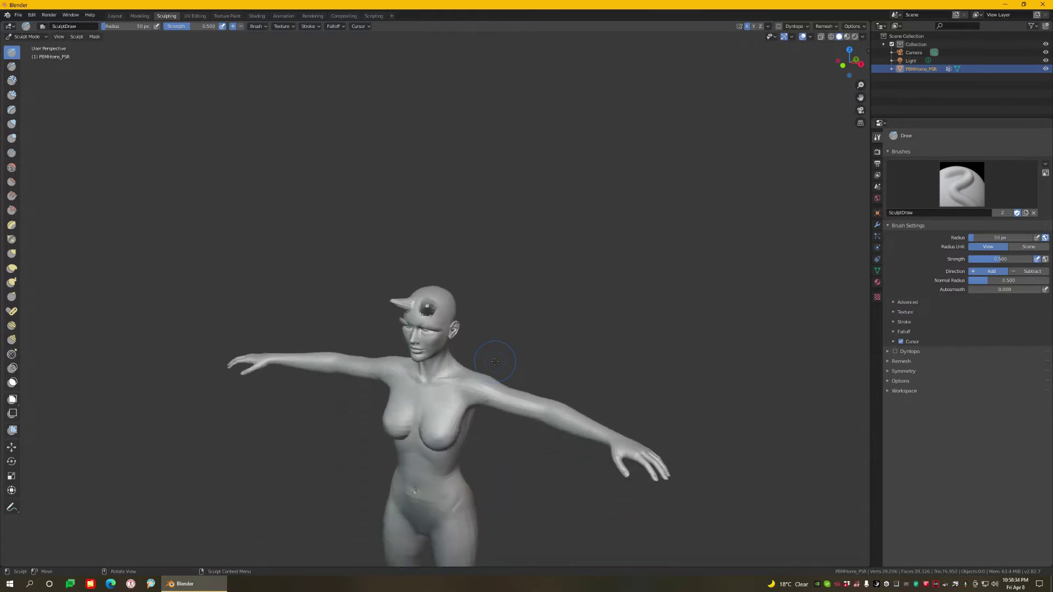
{"action": "scroll", "coordinate": [497, 359], "scroll_direction": "up", "scroll_amount": 5}
{"action": "middle_click_drag", "start_coordinate": [502, 364], "coordinate": [400, 228]}
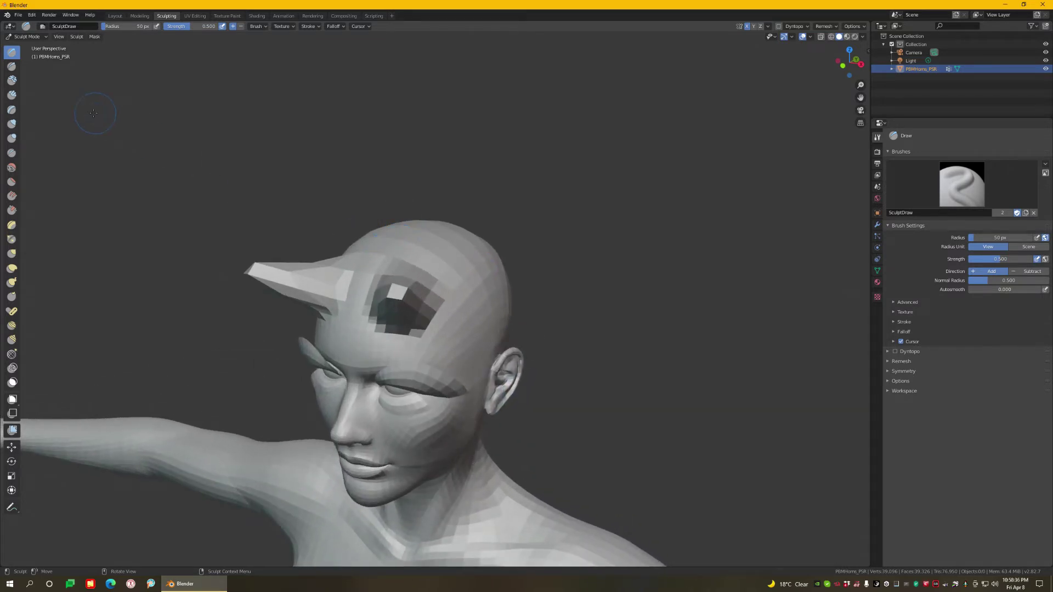
{"action": "left_click", "coordinate": [12, 254]}
{"action": "middle_click_drag", "start_coordinate": [83, 247], "coordinate": [173, 245]}
{"action": "mouse_move", "coordinate": [322, 266]}
{"action": "middle_mouse_down"}
{"action": "mouse_move", "coordinate": [329, 247]}
{"action": "mouse_move", "coordinate": [266, 239]}
{"action": "middle_mouse_up"}
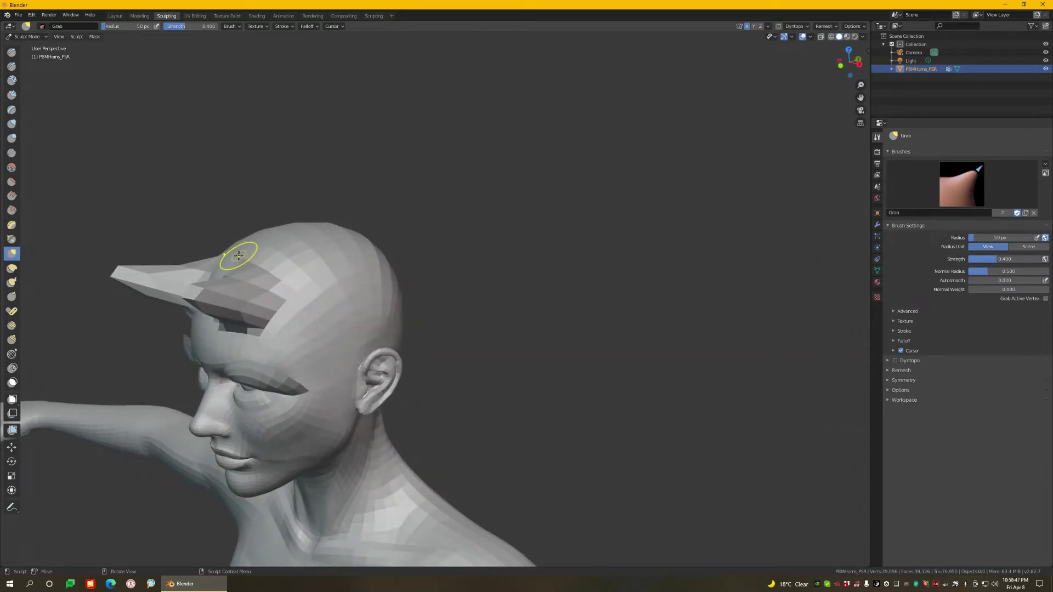
- Try pulling a horn up from the top of the forehead with the Grab brush, and undo the stroke
{"action": "mouse_move", "coordinate": [233, 254]}
{"action": "left_mouse_down"}
{"action": "mouse_move", "coordinate": [54, 139]}
{"action": "mouse_move", "coordinate": [32, 75]}
{"action": "left_mouse_up"}
{"action": "mouse_move", "coordinate": [332, 242]}
{"action": "middle_mouse_down"}
{"action": "mouse_move", "coordinate": [482, 301]}
{"action": "mouse_move", "coordinate": [401, 280]}
{"action": "middle_mouse_up"}
{"action": "scroll", "coordinate": [349, 258], "scroll_direction": "up", "scroll_amount": 4}
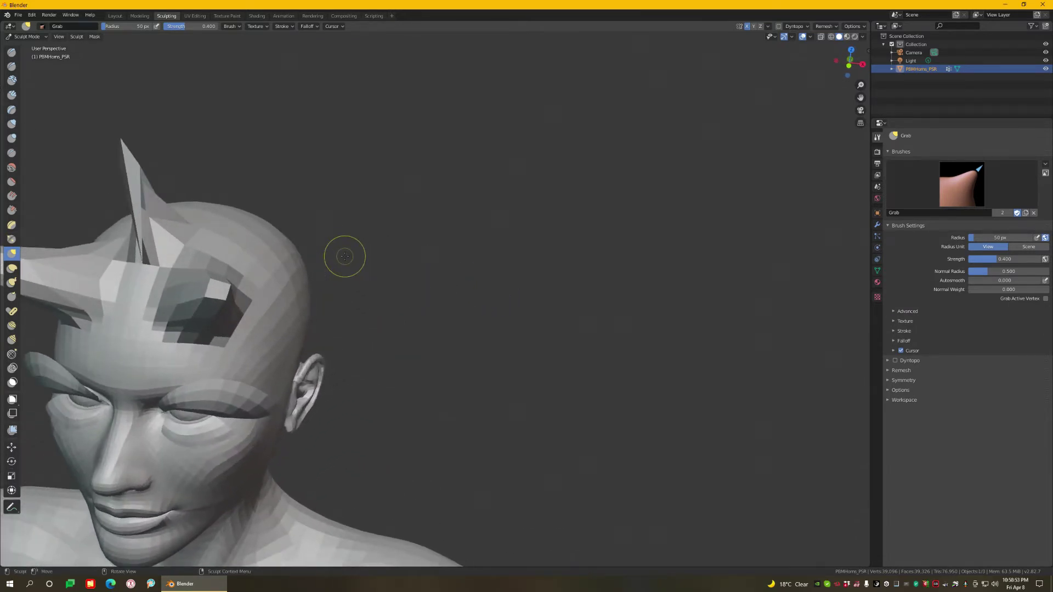
{"action": "scroll", "coordinate": [396, 269], "scroll_direction": "down", "scroll_amount": 1}
{"action": "key", "text": "ctrl+z"}
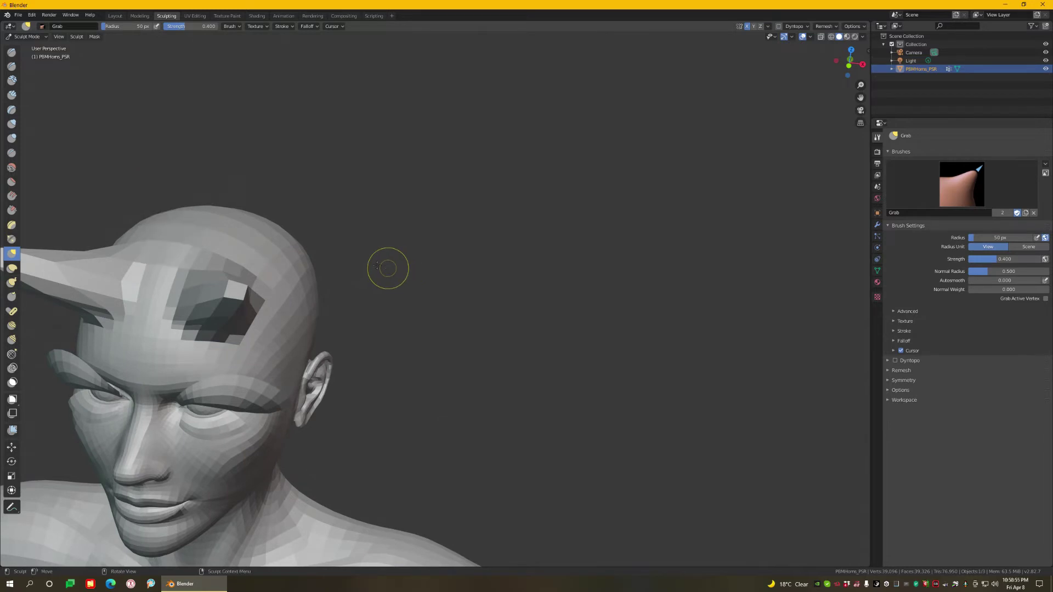
- Pull a third horn upward from the centre of the upper forehead with the Grab brush and reshape its tip
{"action": "middle_click_drag", "start_coordinate": [183, 240], "coordinate": [189, 238]}
{"action": "left_click_drag", "start_coordinate": [181, 237], "coordinate": [73, 54]}
{"action": "scroll", "coordinate": [437, 281], "scroll_direction": "down", "scroll_amount": 3}
{"action": "middle_click_drag", "start_coordinate": [436, 281], "coordinate": [468, 308]}
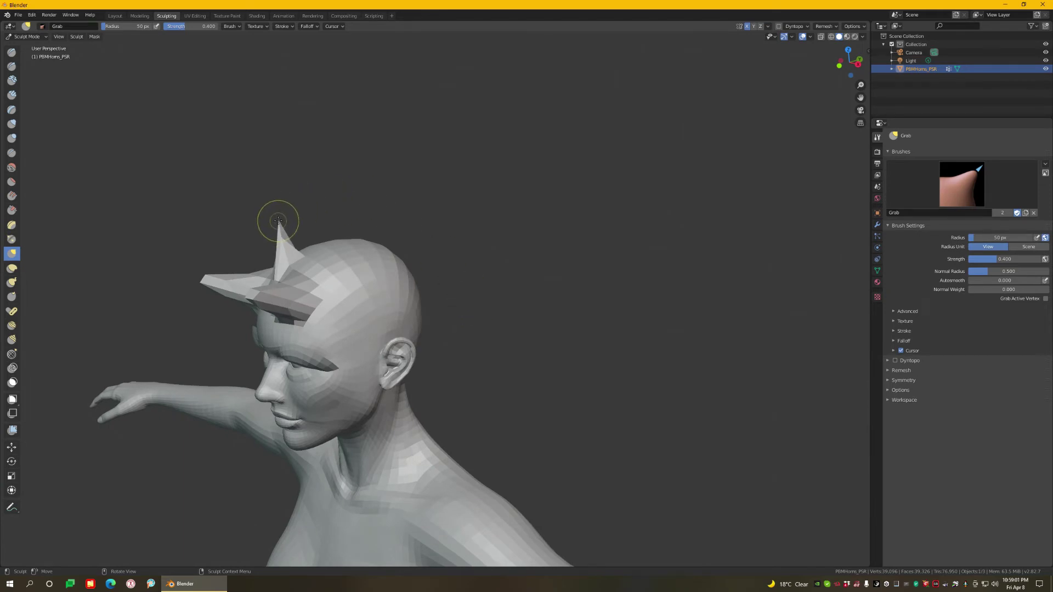
{"action": "left_click_drag", "start_coordinate": [277, 219], "coordinate": [160, 211]}
{"action": "middle_click_drag", "start_coordinate": [155, 202], "coordinate": [554, 351]}
{"action": "middle_click_drag", "start_coordinate": [536, 378], "coordinate": [501, 221], "text": "shift"}
{"action": "scroll", "coordinate": [532, 318], "scroll_direction": "up", "scroll_amount": 3}
{"action": "scroll", "coordinate": [532, 317], "scroll_direction": "down", "scroll_amount": 4}
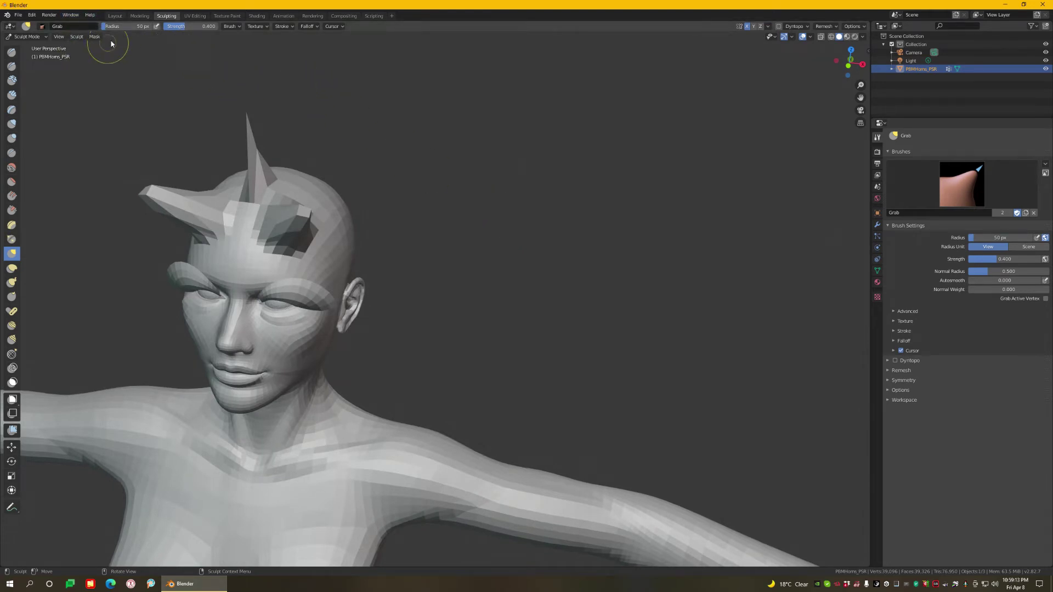
- Return to the Layout workspace, start a Wavefront OBJ export and browse to the Unimesh Exporter Data folder
{"action": "left_click", "coordinate": [115, 16]}
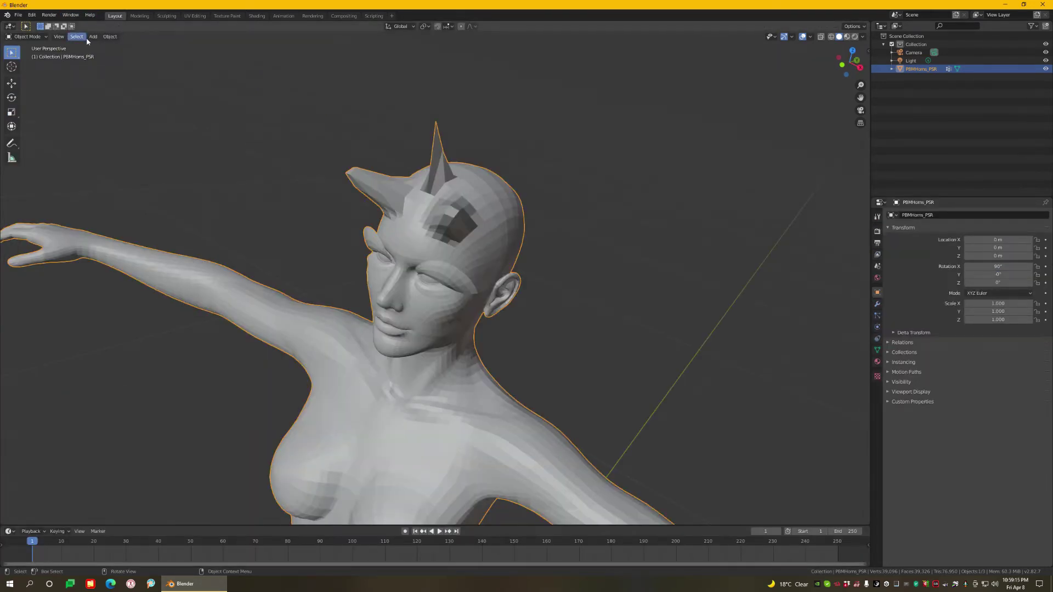
{"action": "left_click", "coordinate": [18, 15]}
{"action": "mouse_move", "coordinate": [33, 134]}
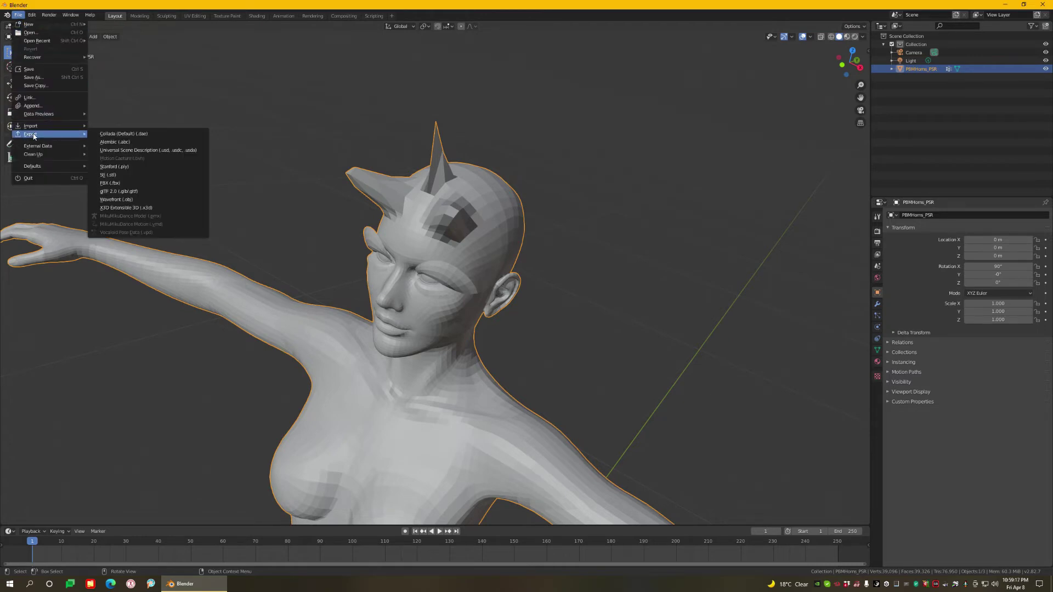
{"action": "left_click", "coordinate": [129, 200]}
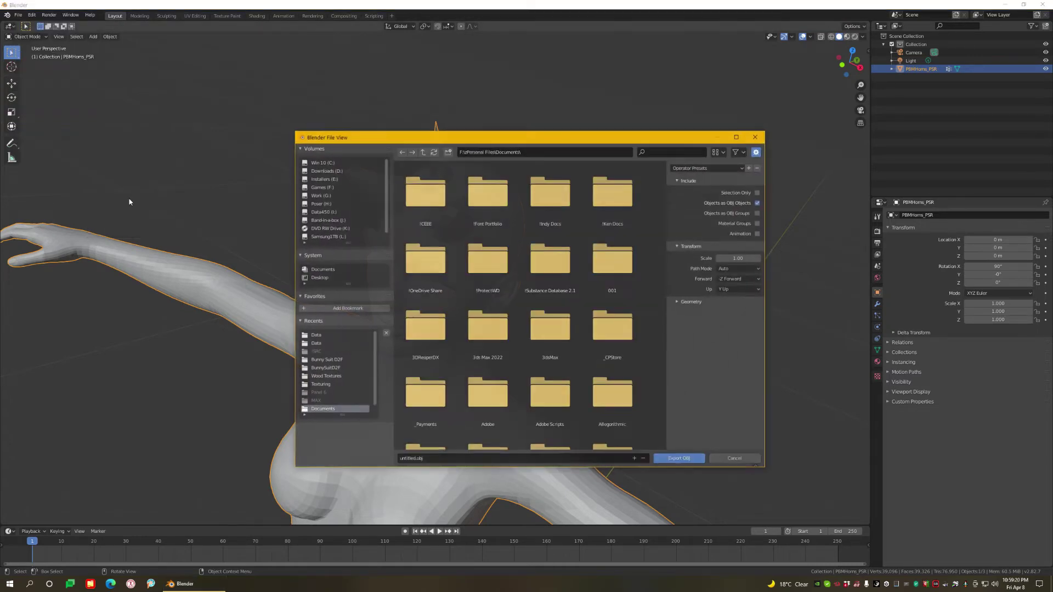
{"action": "left_click", "coordinate": [553, 155]}
{"action": "key", "text": "ctrl+v"}
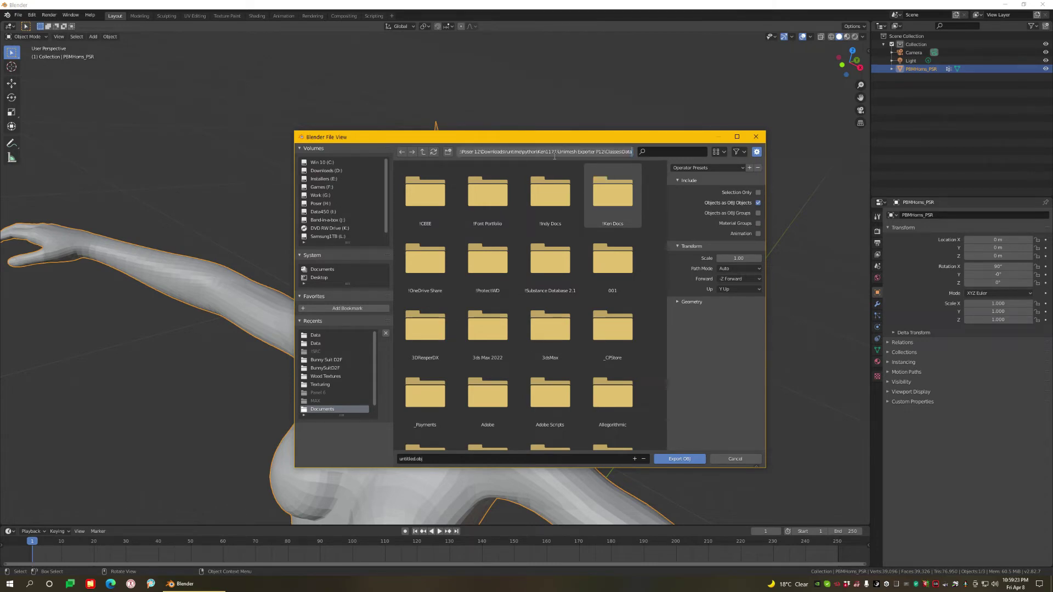
{"action": "key", "text": "Return"}
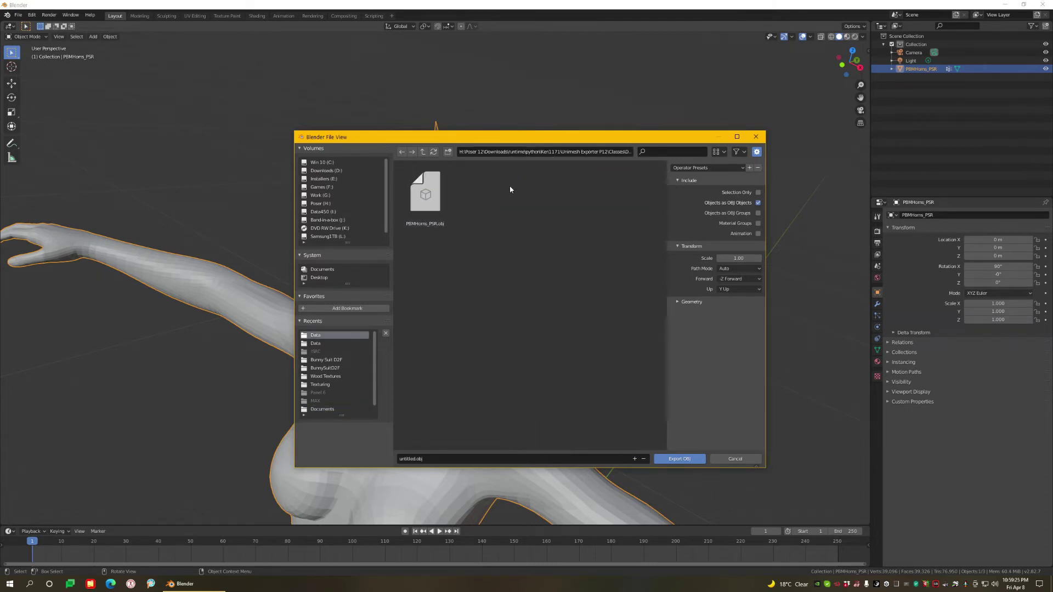
- Apply the Poser export preset and show its geometry options
{"action": "left_click", "coordinate": [708, 167]}
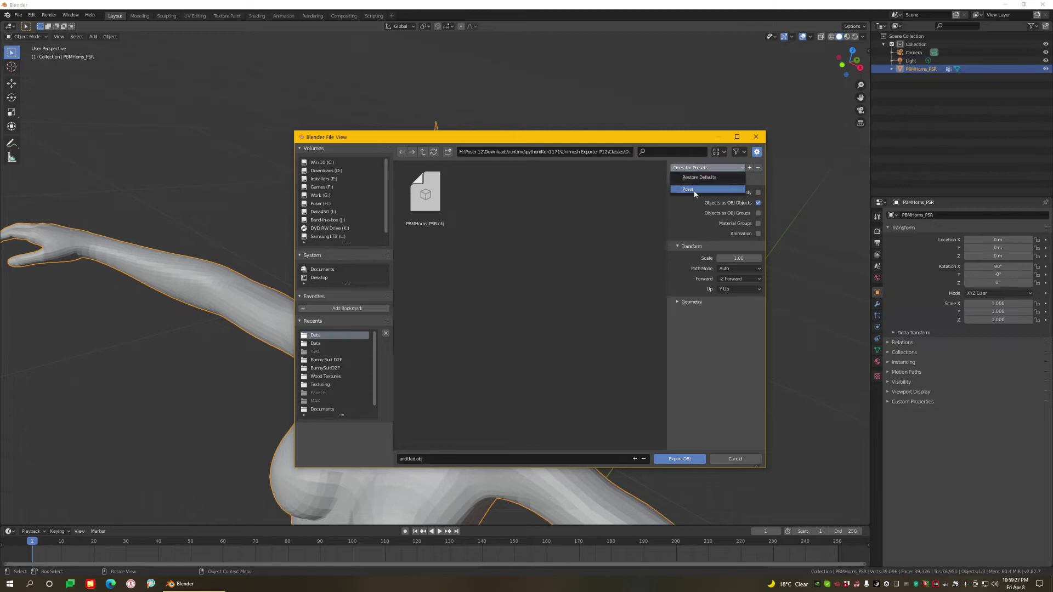
{"action": "left_click", "coordinate": [692, 189]}
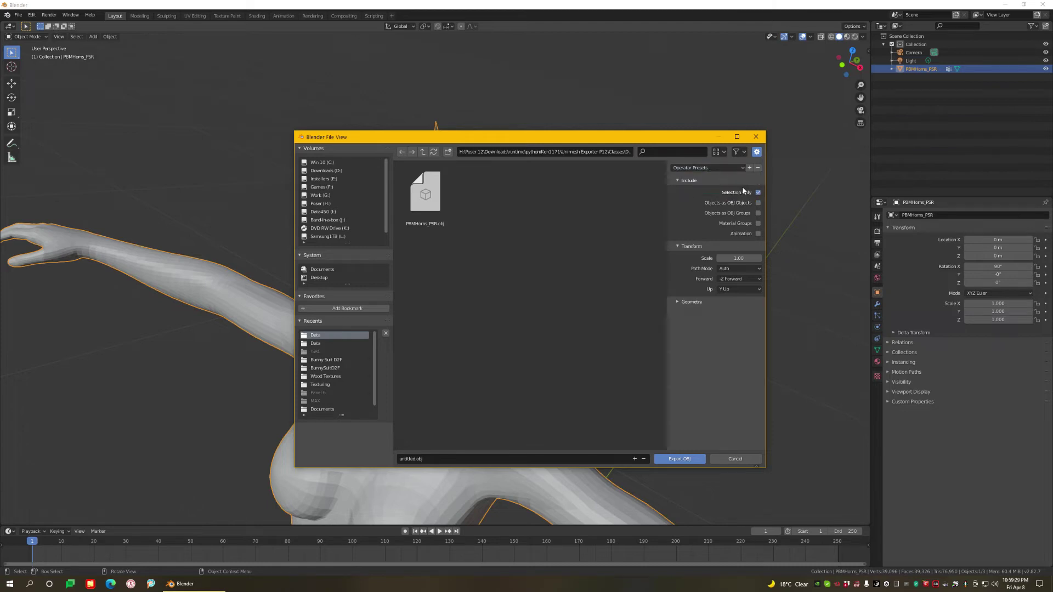
{"action": "left_click", "coordinate": [691, 302]}
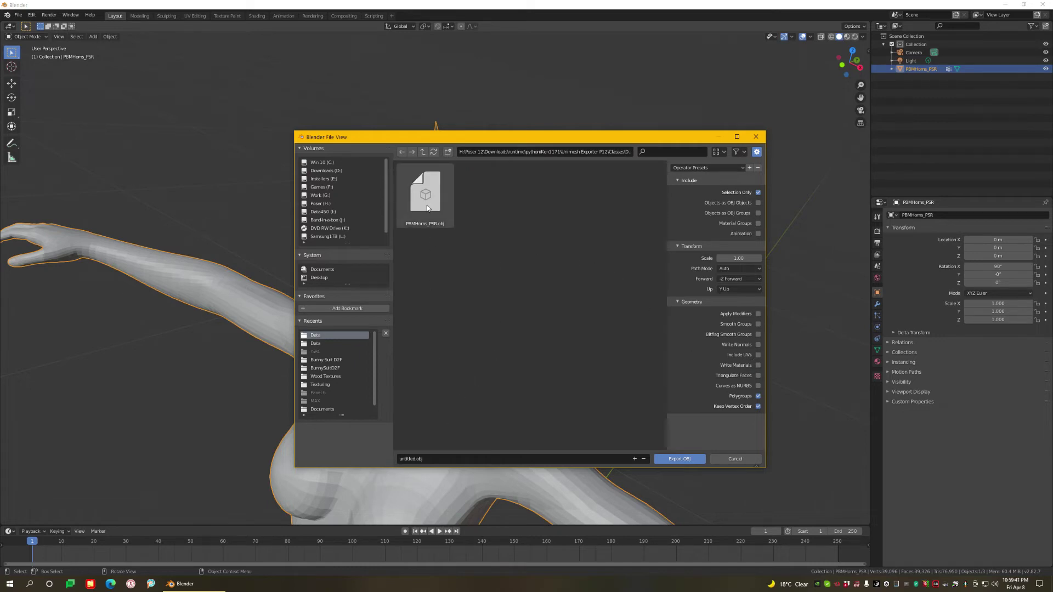
- Name the file PBMHorns_Blen and export the sculpted mesh as OBJ
{"action": "left_click", "coordinate": [411, 459]}
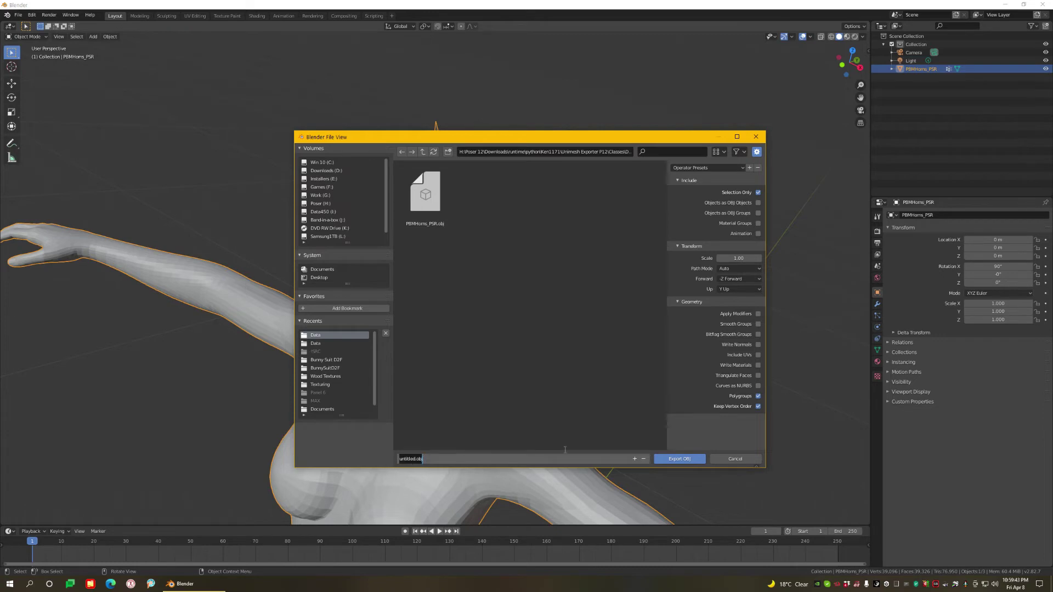
{"action": "key", "text": "Home"}
{"action": "key", "text": "shift+Left"}
{"action": "key", "text": "shift+Left"}
{"action": "key", "text": "shift+Left"}
{"action": "key", "text": "shift+Left"}
{"action": "key", "text": "shift+Left"}
{"action": "key", "text": "shift+Left"}
{"action": "key", "text": "shift+Left"}
{"action": "key", "text": "shift+Left"}
{"action": "type", "text": "PBMHorns_Blen"}
{"action": "left_click", "coordinate": [687, 460]}
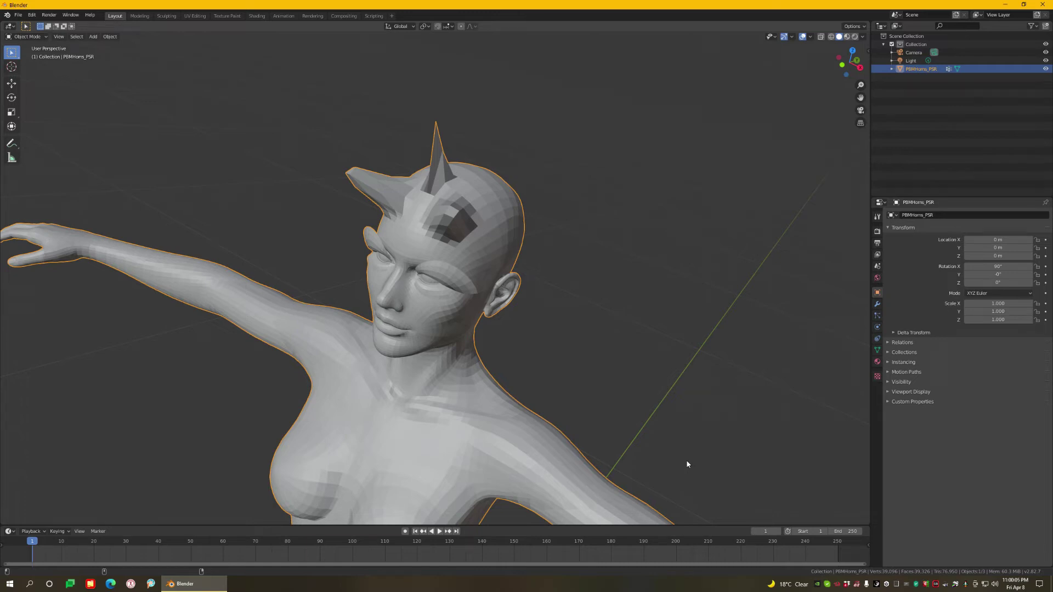
- Switch to Poser, load PBMHorns_Blender.obj from the Data folder as a full body morph on Dawn and dial it slightly above 1
{"action": "key", "text": "ctrl+super+Left"}
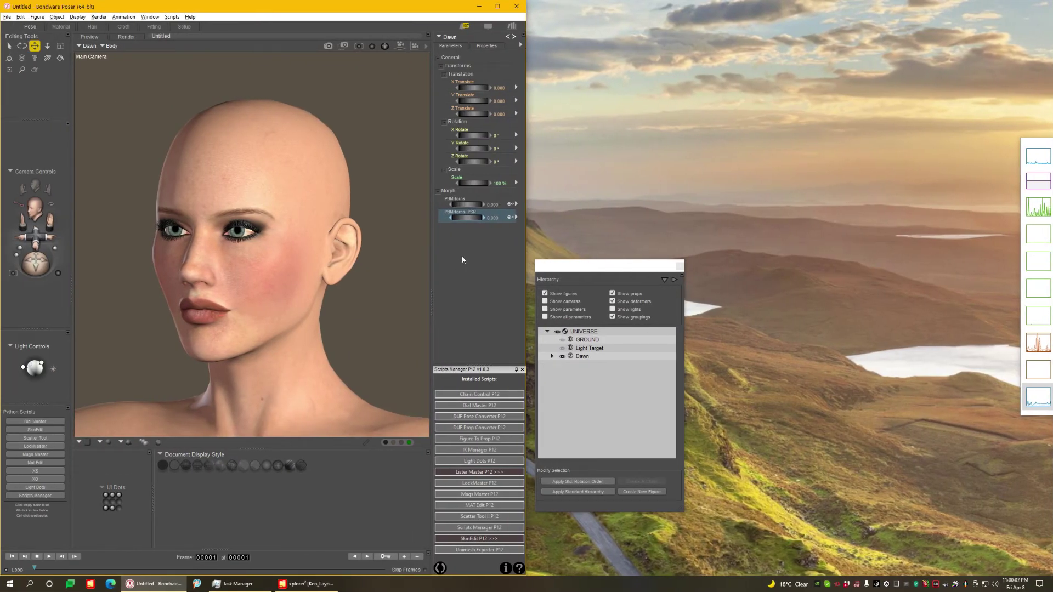
{"action": "left_click", "coordinate": [37, 16]}
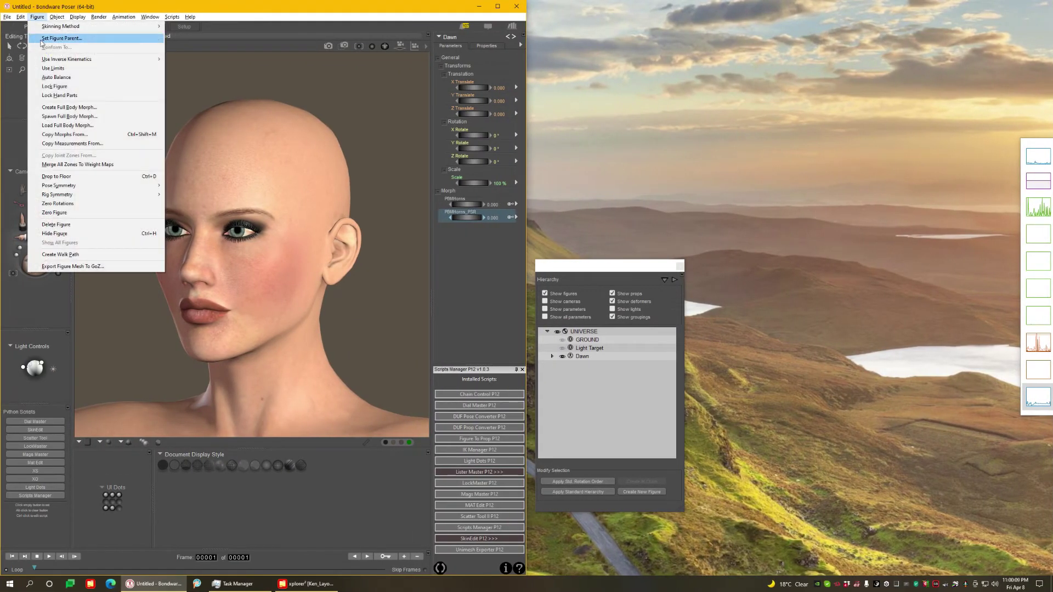
{"action": "left_click", "coordinate": [67, 125]}
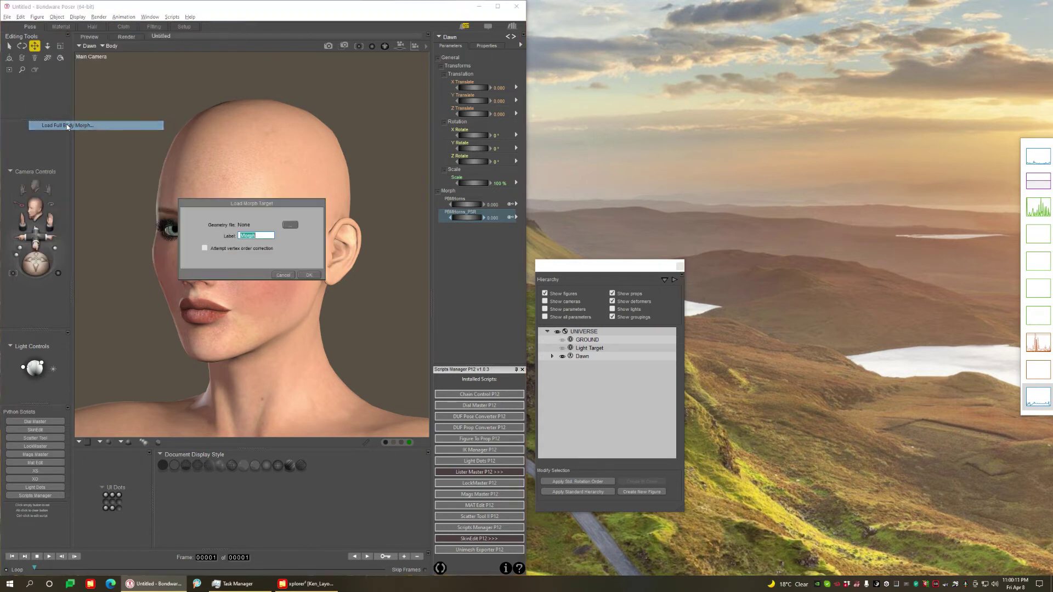
{"action": "left_click", "coordinate": [290, 225]}
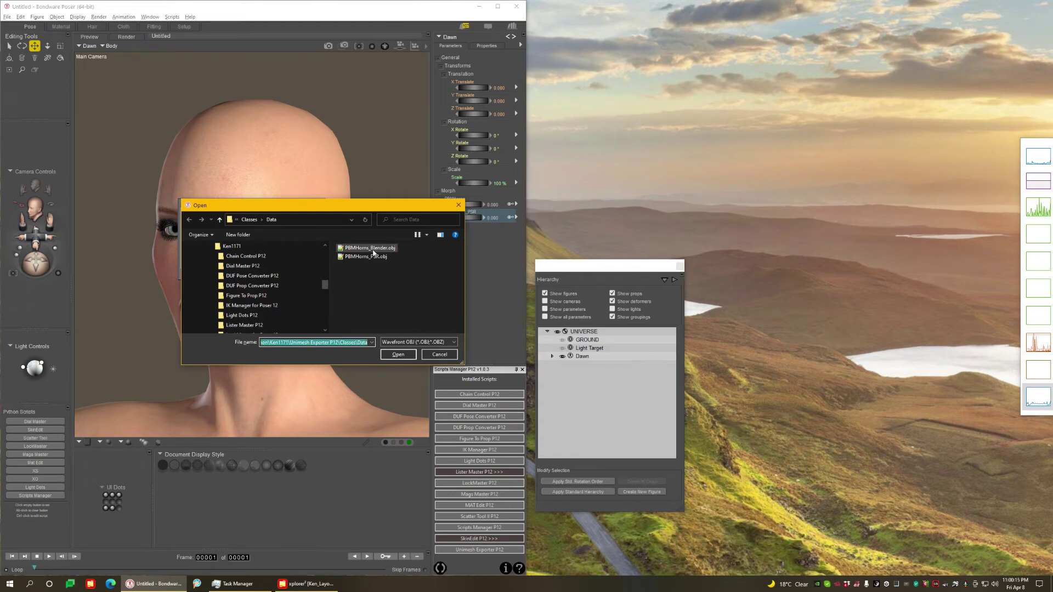
{"action": "double_click", "coordinate": [370, 249]}
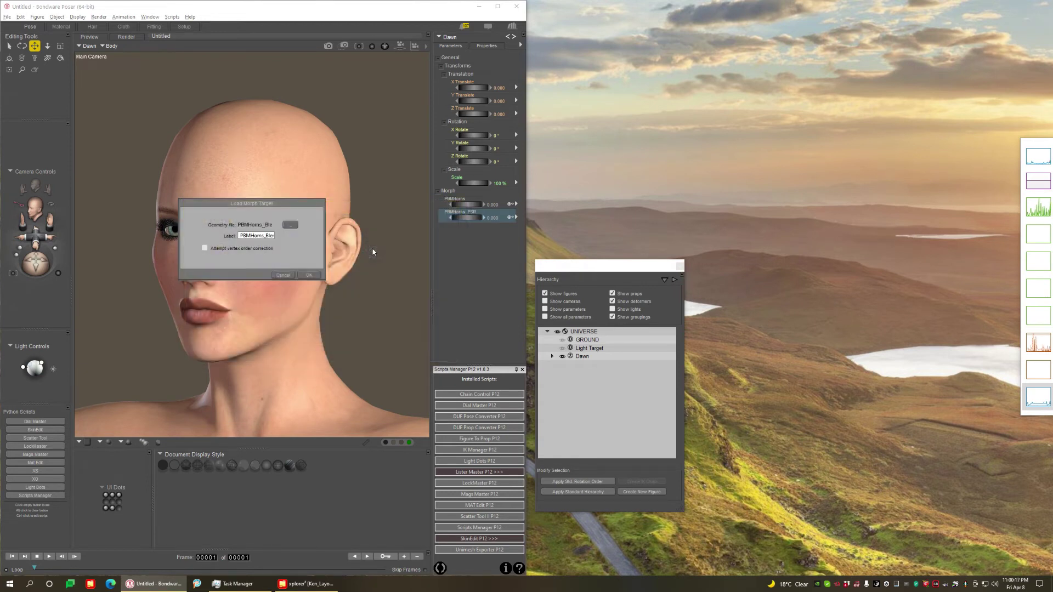
{"action": "left_click", "coordinate": [309, 275]}
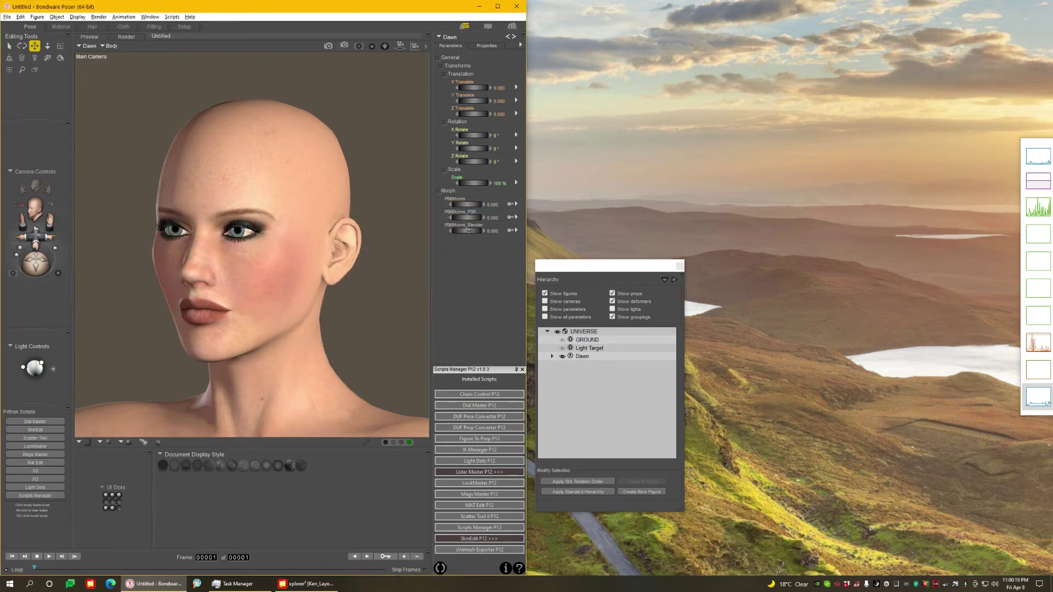
{"action": "left_click_drag", "start_coordinate": [468, 231], "coordinate": [494, 231]}
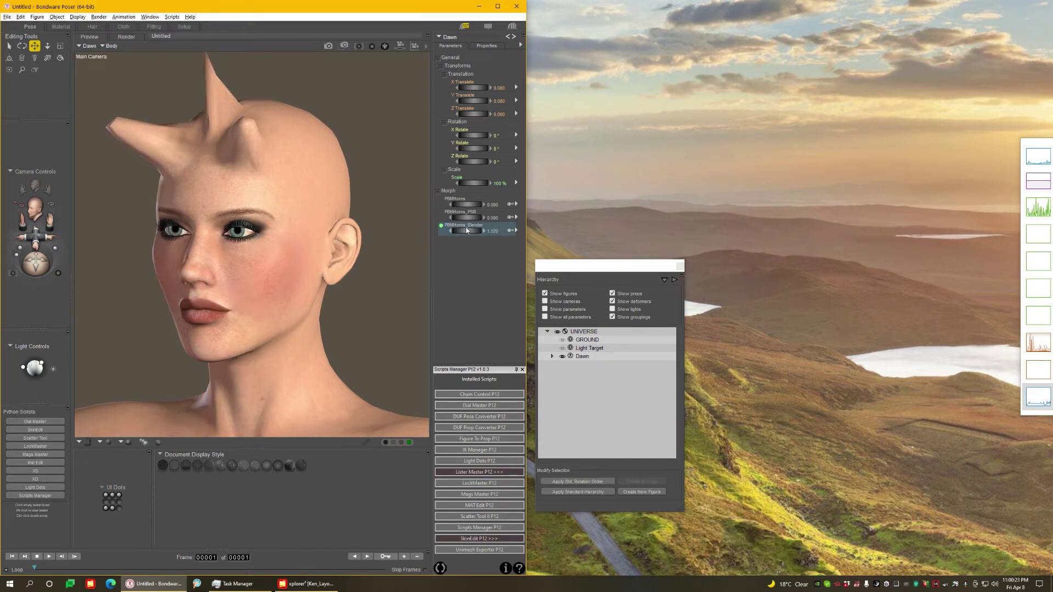
{"action": "left_click_drag", "start_coordinate": [467, 231], "coordinate": [458, 234]}
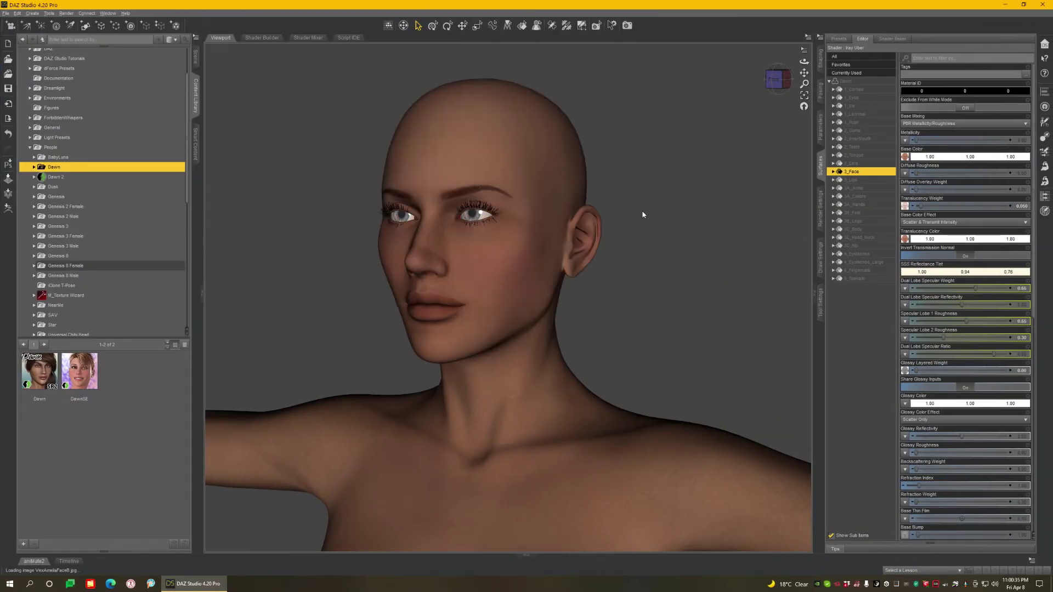
- Switch to DAZ Studio and load PBMHorns_Blender.obj onto Dawn with Morph Loader Pro, using the Poser scale preset
{"action": "left_click", "coordinate": [1045, 181]}
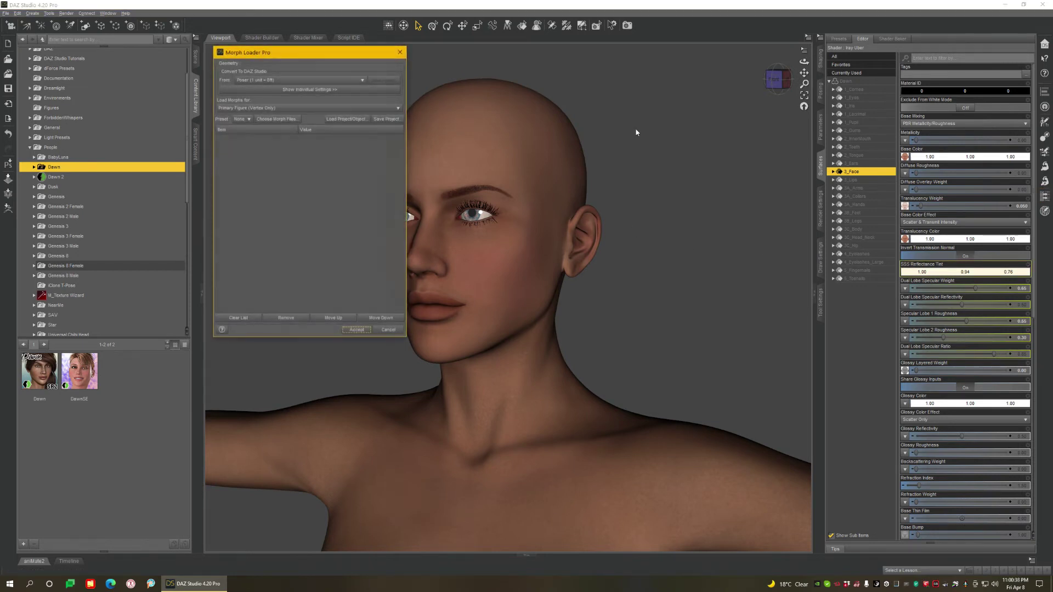
{"action": "left_click", "coordinate": [277, 118]}
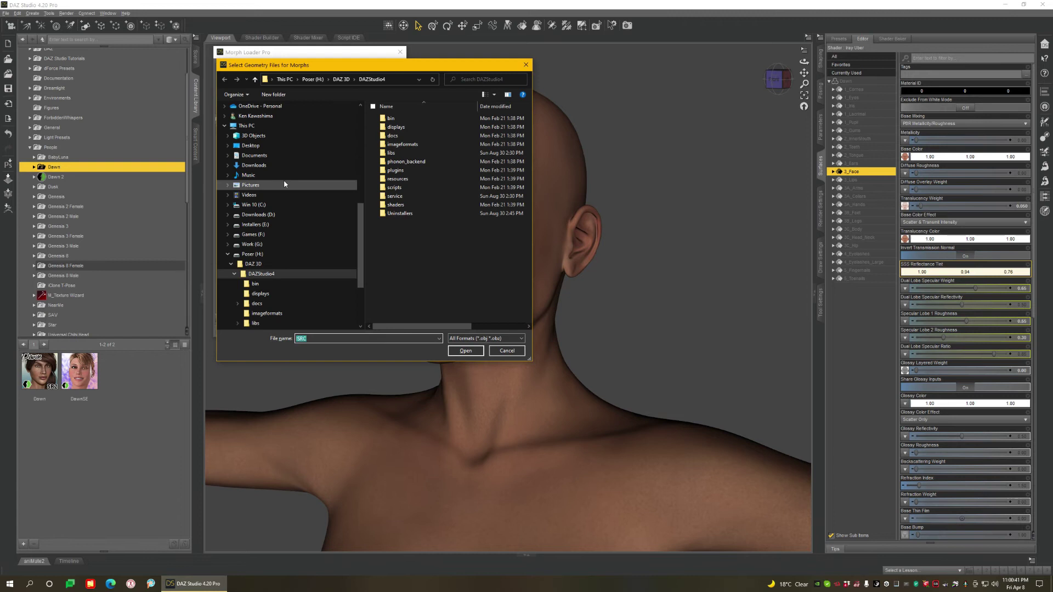
{"action": "double_click", "coordinate": [410, 107]}
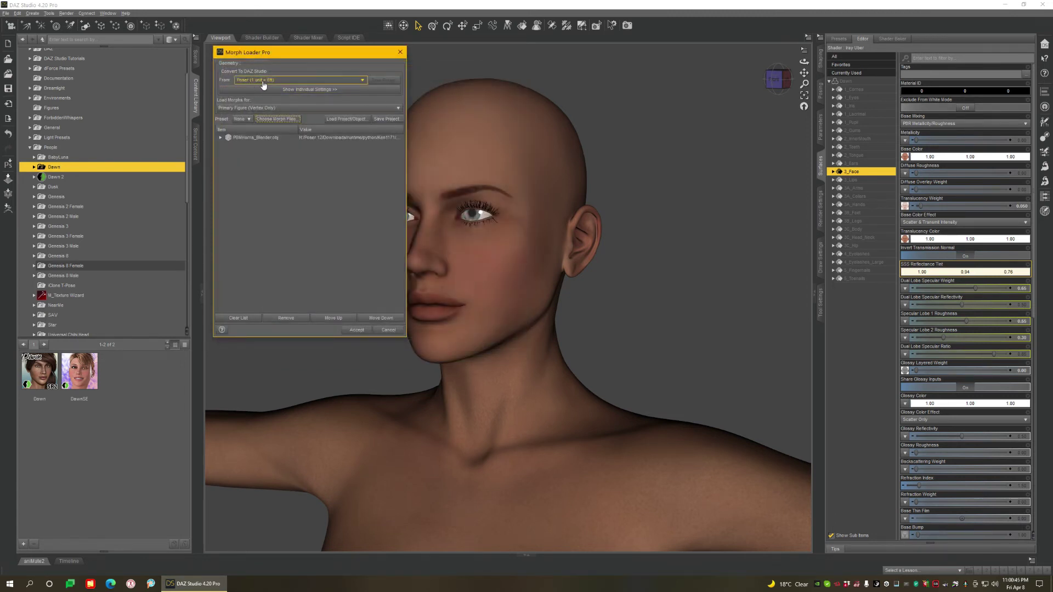
{"action": "left_click", "coordinate": [362, 334]}
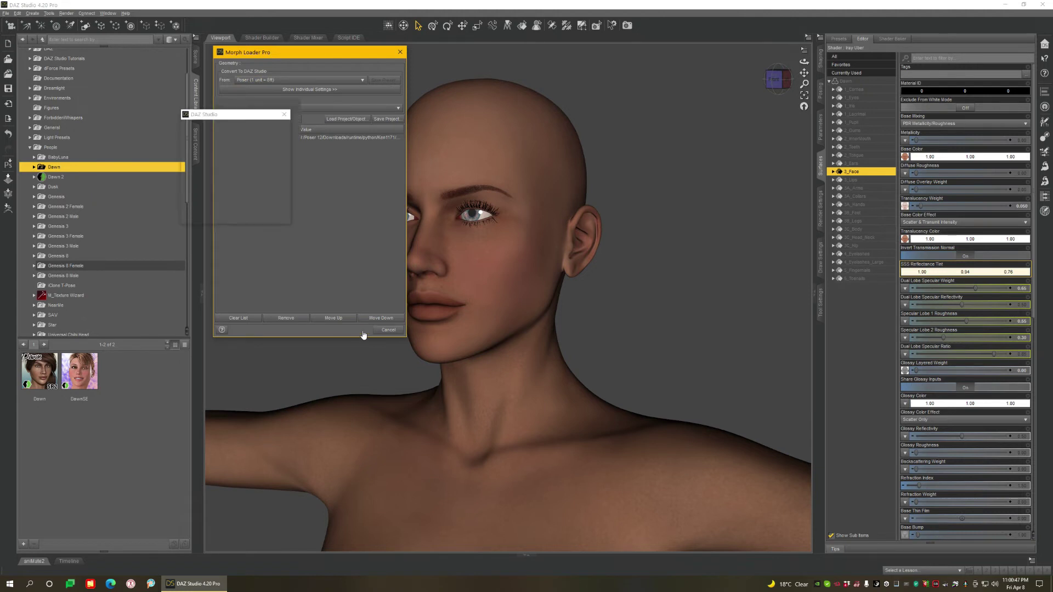
{"action": "left_click", "coordinate": [388, 329]}
- Filter Dawn's Morphs parameters by "orn" and set the PBMHorns_Blender morph to 100%
{"action": "left_click", "coordinate": [820, 127]}
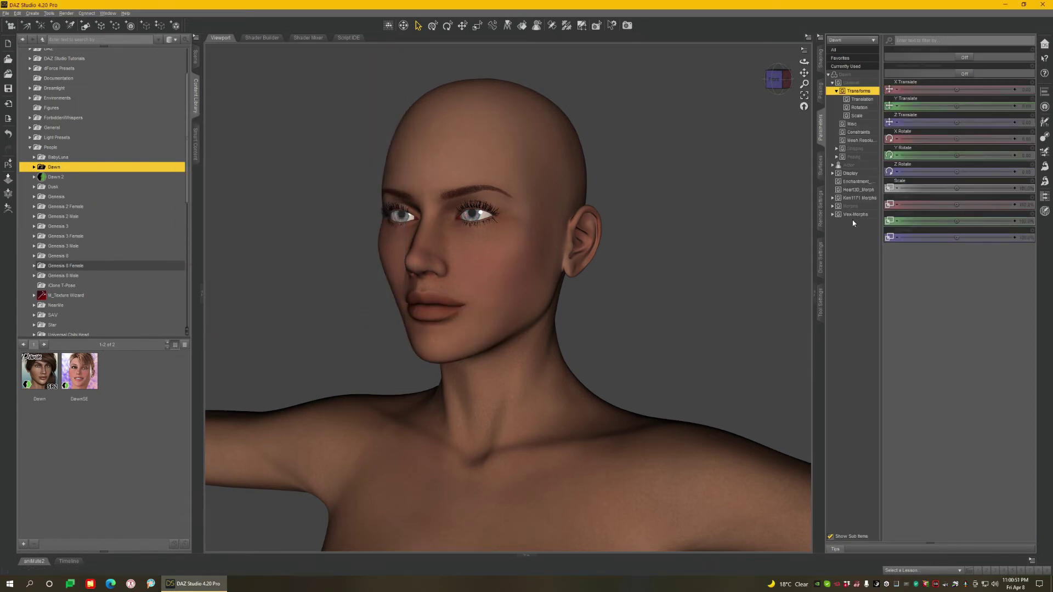
{"action": "left_click", "coordinate": [853, 208]}
{"action": "double_click", "coordinate": [853, 207]}
{"action": "left_click", "coordinate": [932, 40]}
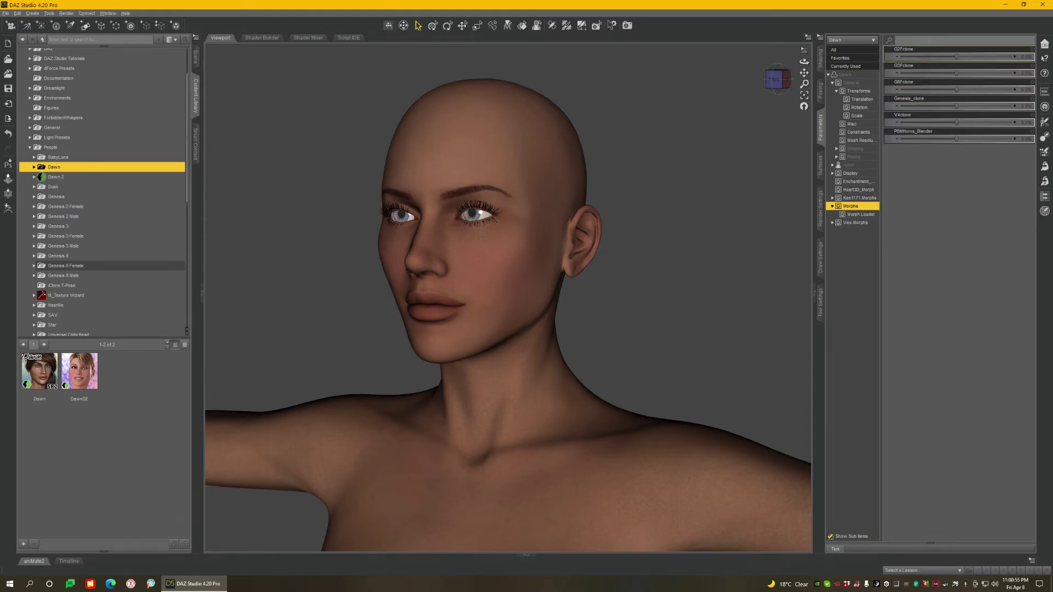
{"action": "type", "text": "se"}
{"action": "type", "text": "n"}
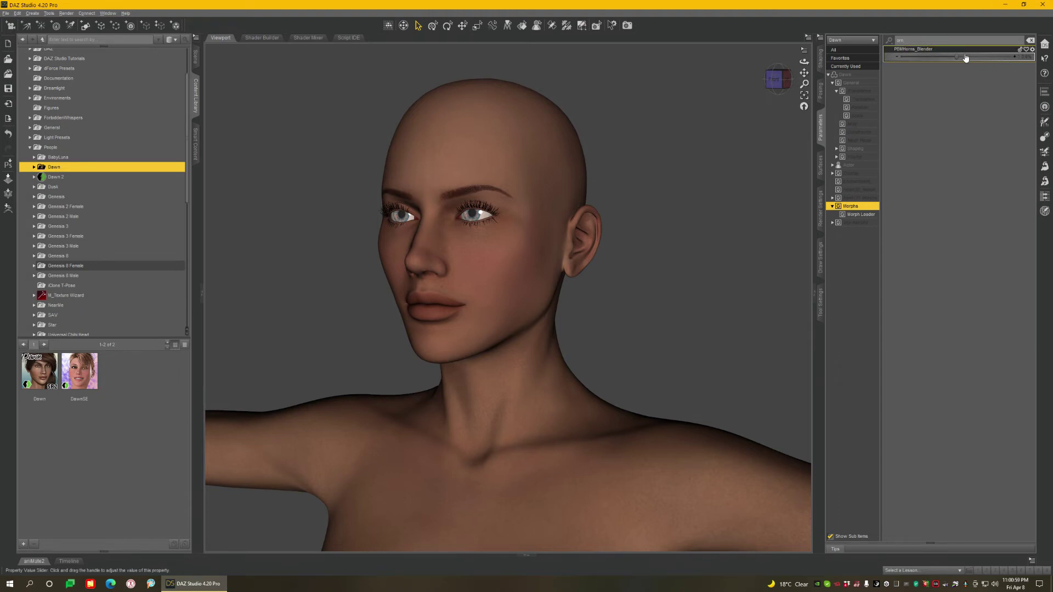
{"action": "left_click_drag", "start_coordinate": [957, 56], "coordinate": [1015, 57]}
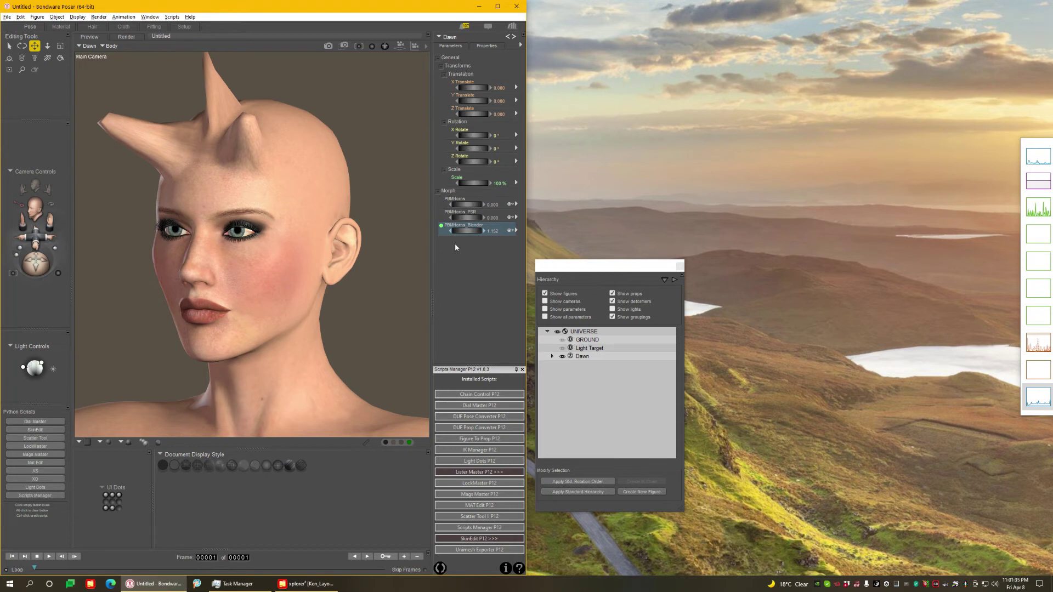
- Return to Poser and start its standard Wavefront OBJ export with only the Dawn figure selected
{"action": "left_click", "coordinate": [493, 550]}
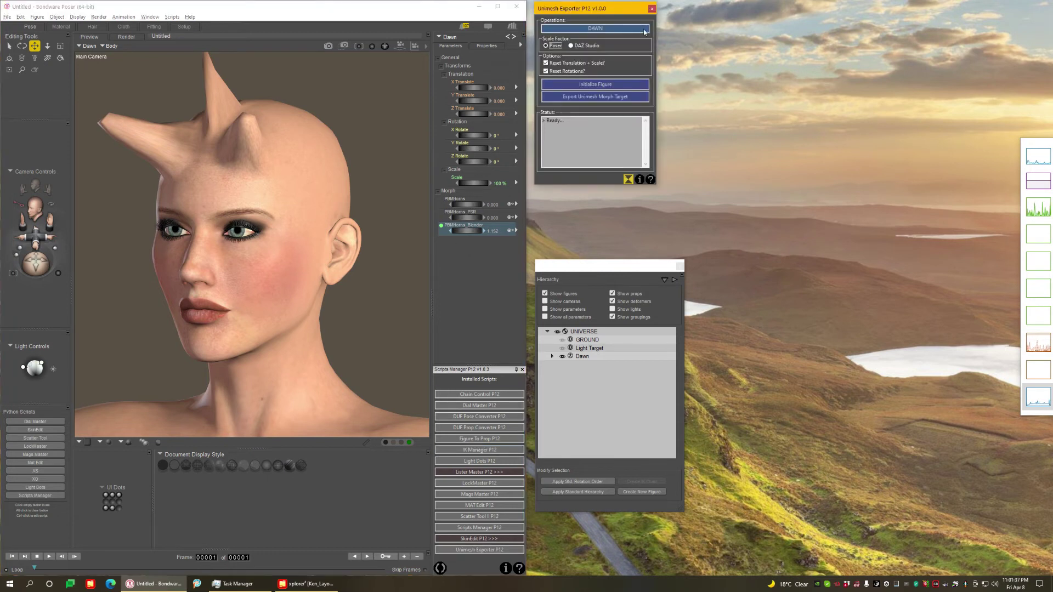
{"action": "left_click", "coordinate": [652, 8]}
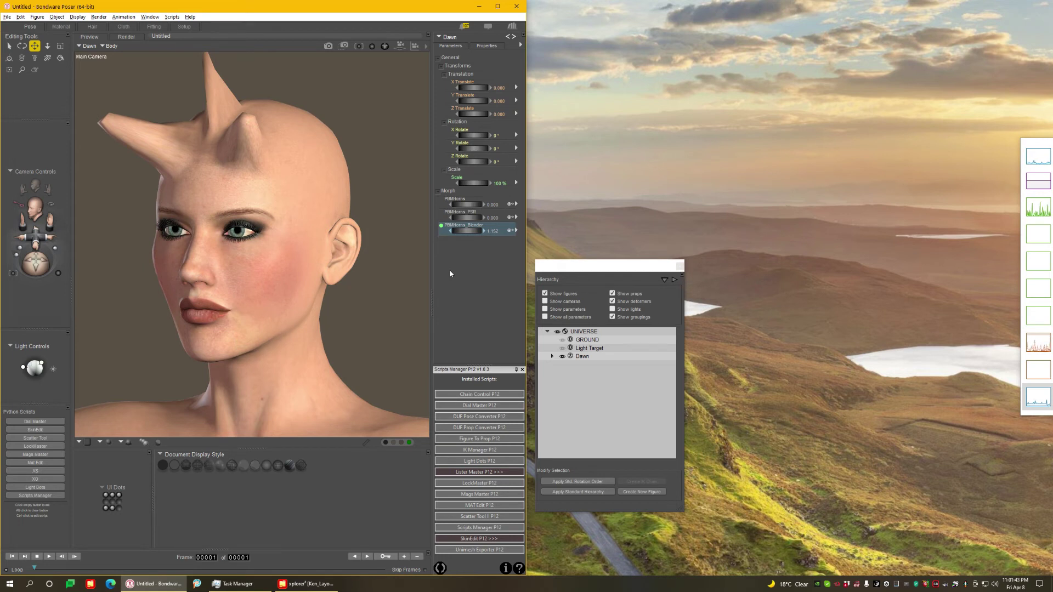
{"action": "key", "text": "alt+f"}
{"action": "key", "text": "e"}
{"action": "key", "text": "Return"}
{"action": "key", "text": "Return"}
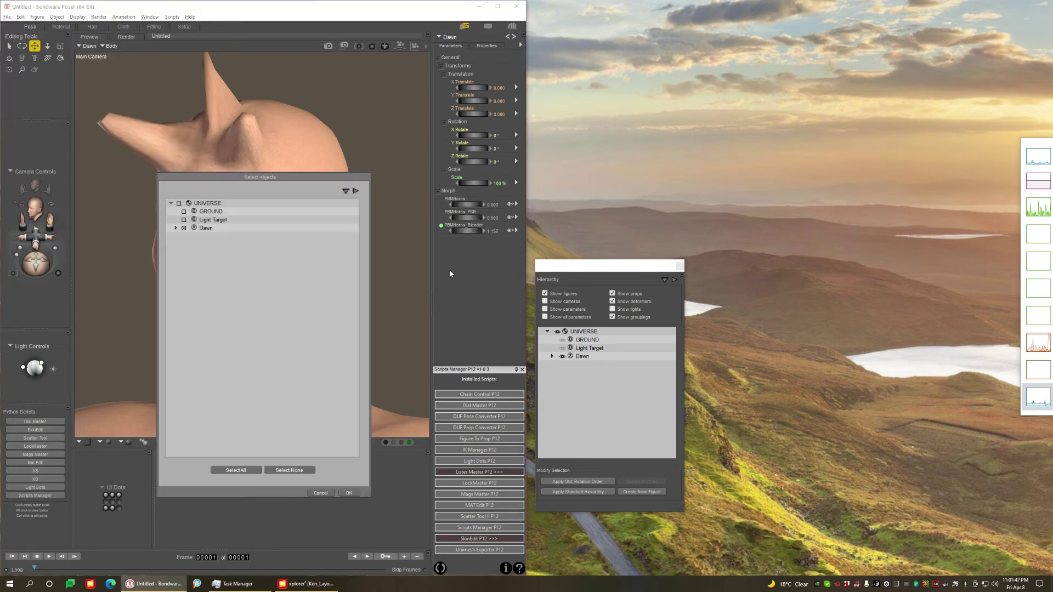
{"action": "left_click", "coordinate": [349, 493]}
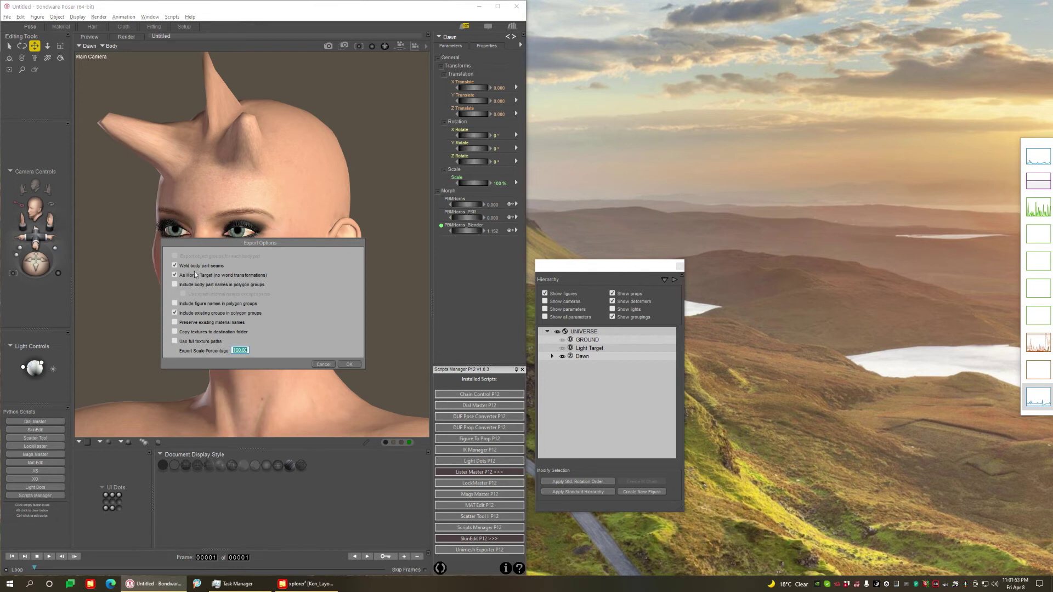
- Turn off the morph target and existing groups export options, and include body part names with exact internal names in polygon groups
{"action": "left_click", "coordinate": [175, 313]}
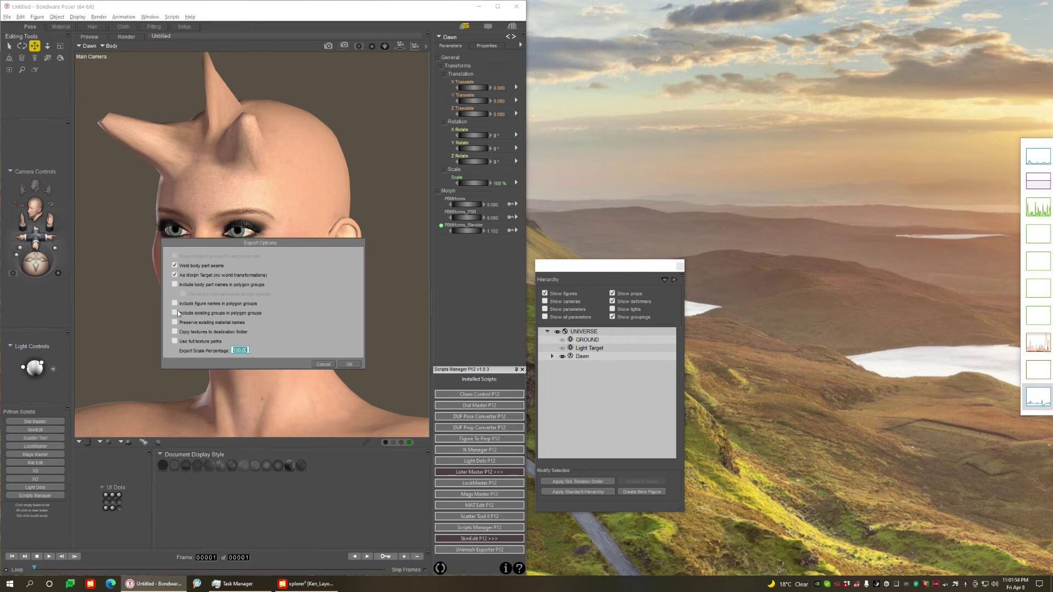
{"action": "left_click", "coordinate": [175, 275]}
{"action": "left_click", "coordinate": [175, 286]}
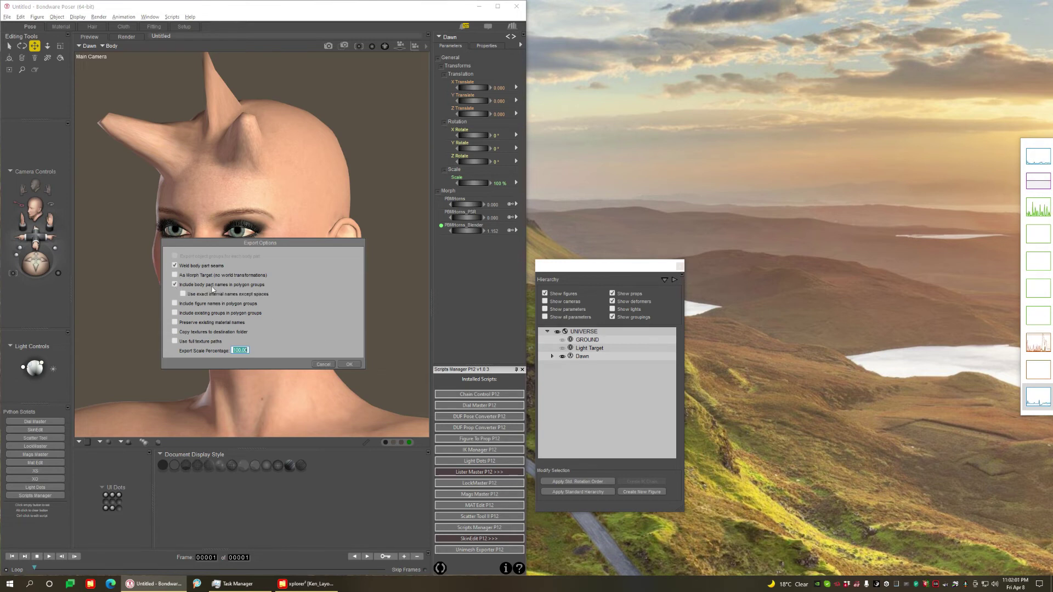
{"action": "left_click", "coordinate": [183, 295]}
{"action": "left_click", "coordinate": [350, 364]}
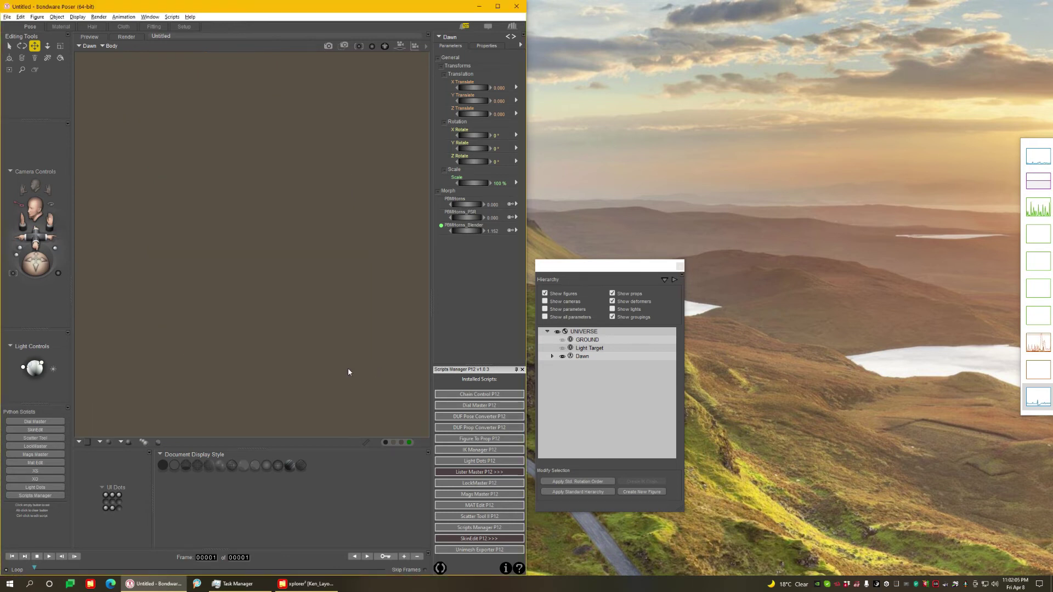
- Save the exported OBJ in the Data folder as PBMHorns_PSR2.obj
{"action": "key", "text": "Return"}
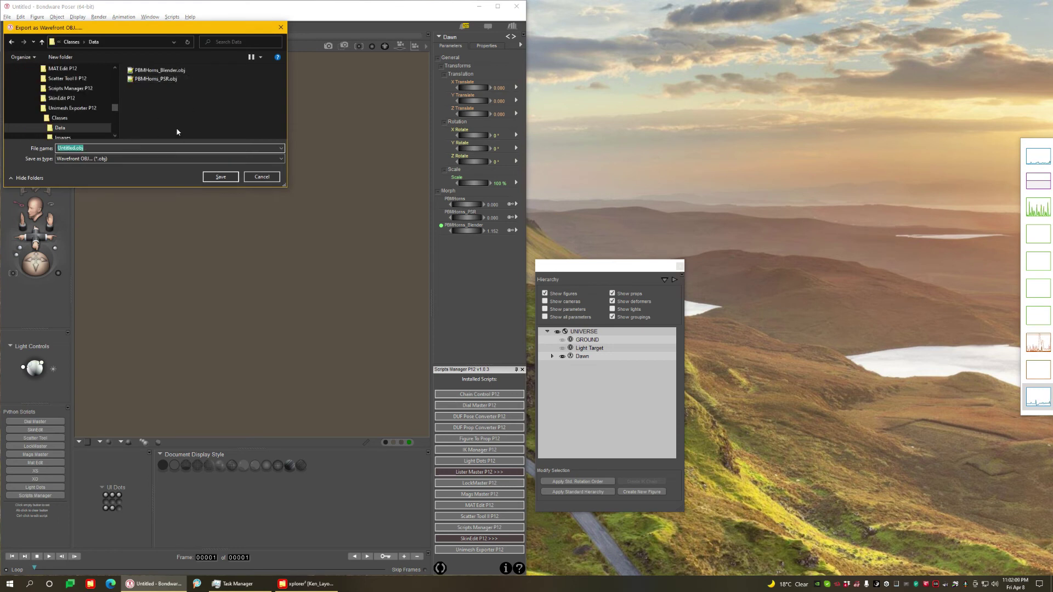
{"action": "left_click", "coordinate": [154, 80]}
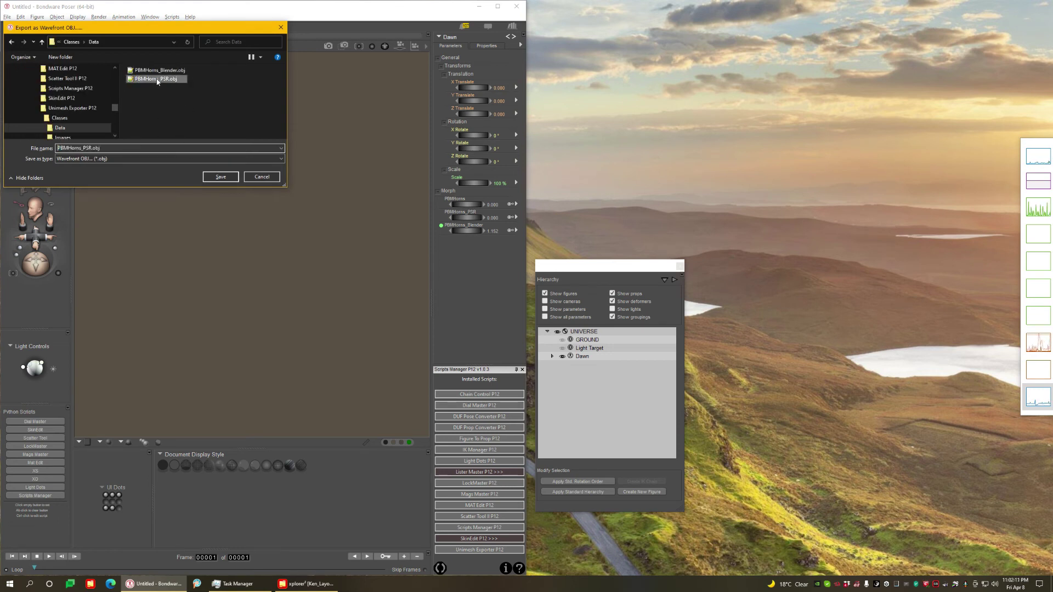
{"action": "double_click", "coordinate": [81, 148]}
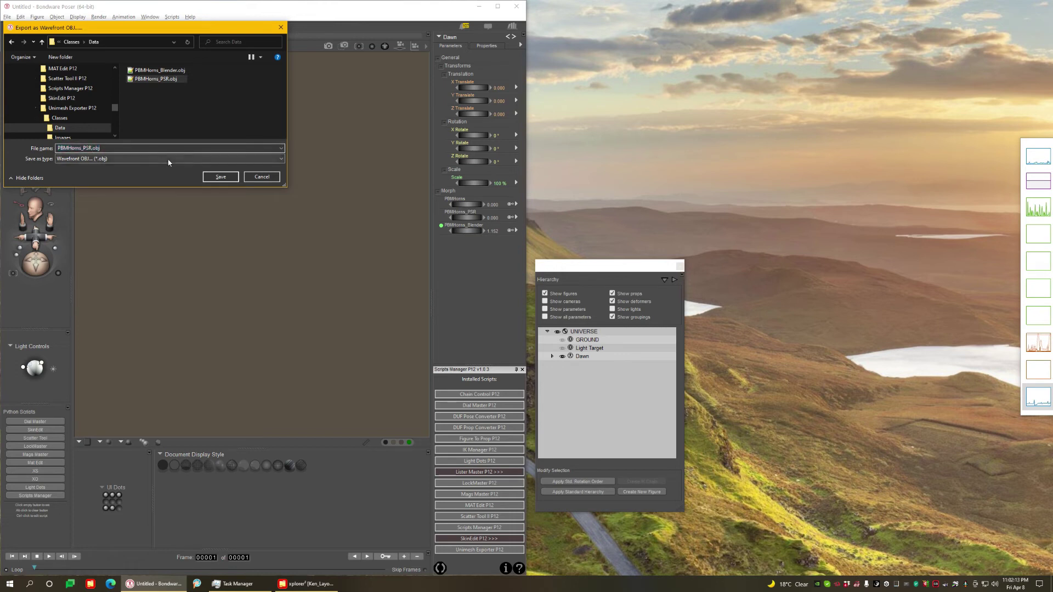
{"action": "type", "text": "2"}
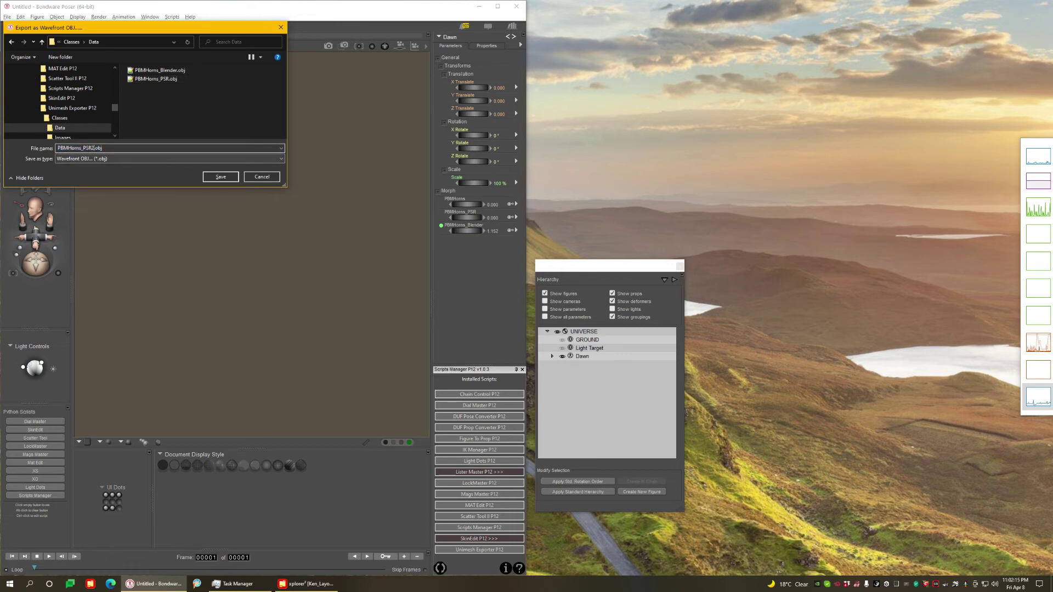
{"action": "key", "text": "Return"}
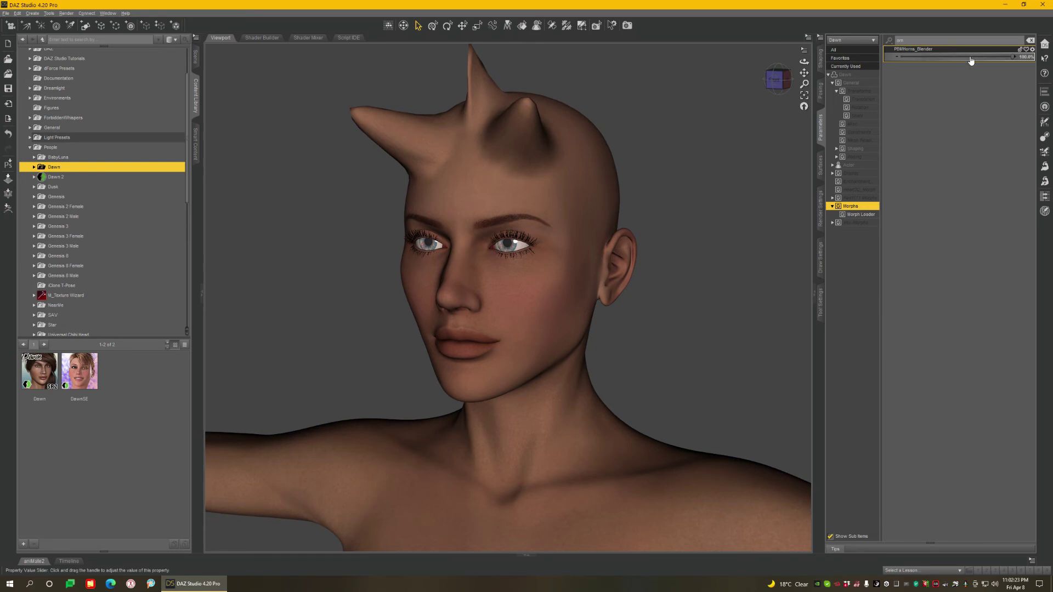
- In DAZ Studio, dial PBMHorns_Blender back to zero and load PBMHorns_PSR2.obj onto Dawn with Morph Loader Pro
{"action": "left_click_drag", "start_coordinate": [971, 60], "coordinate": [897, 58]}
{"action": "left_click", "coordinate": [1046, 183]}
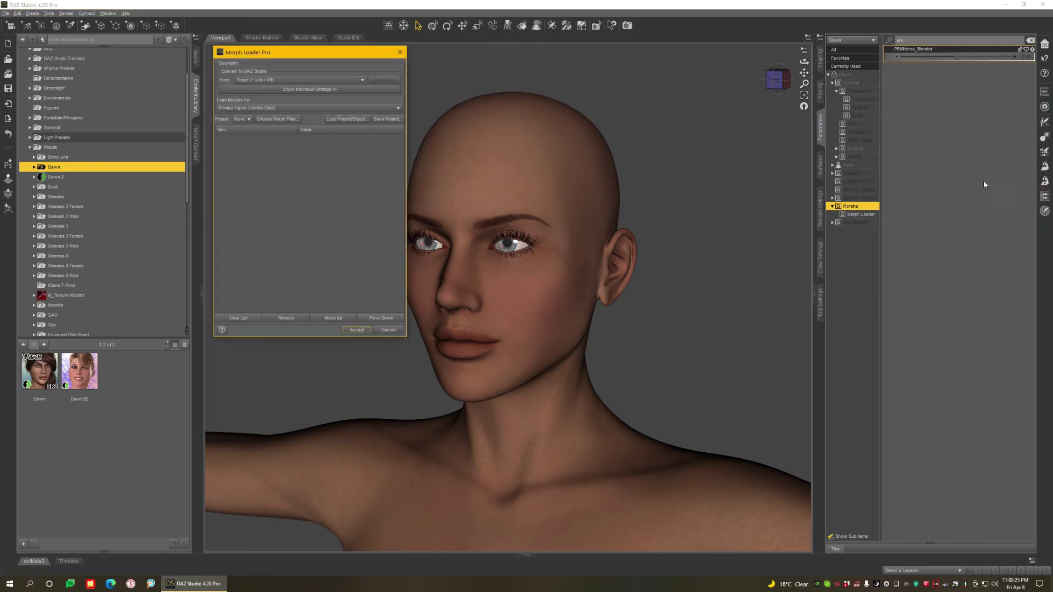
{"action": "left_click", "coordinate": [282, 120]}
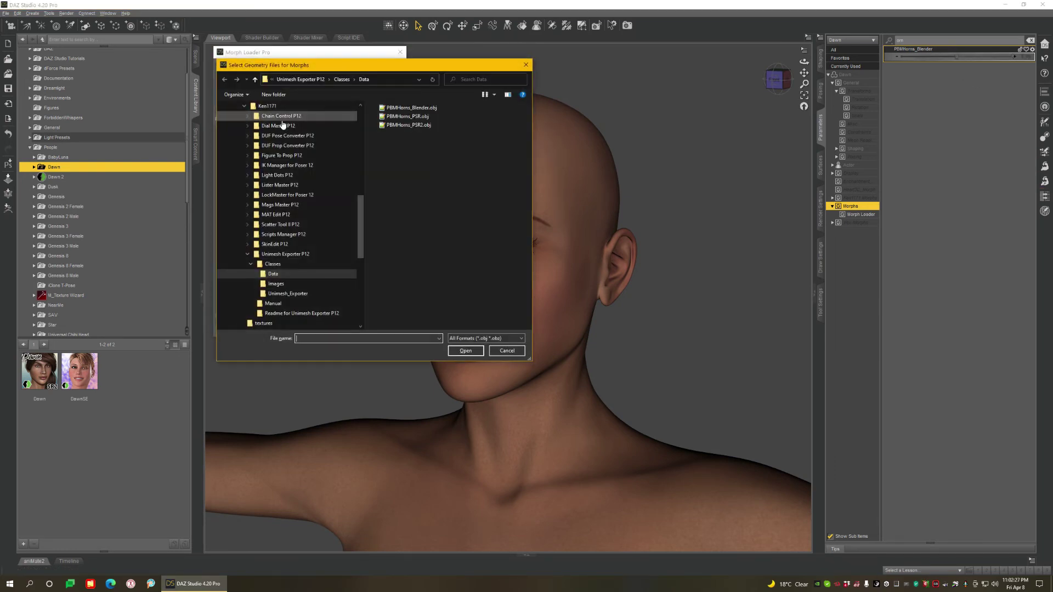
{"action": "left_click", "coordinate": [408, 126]}
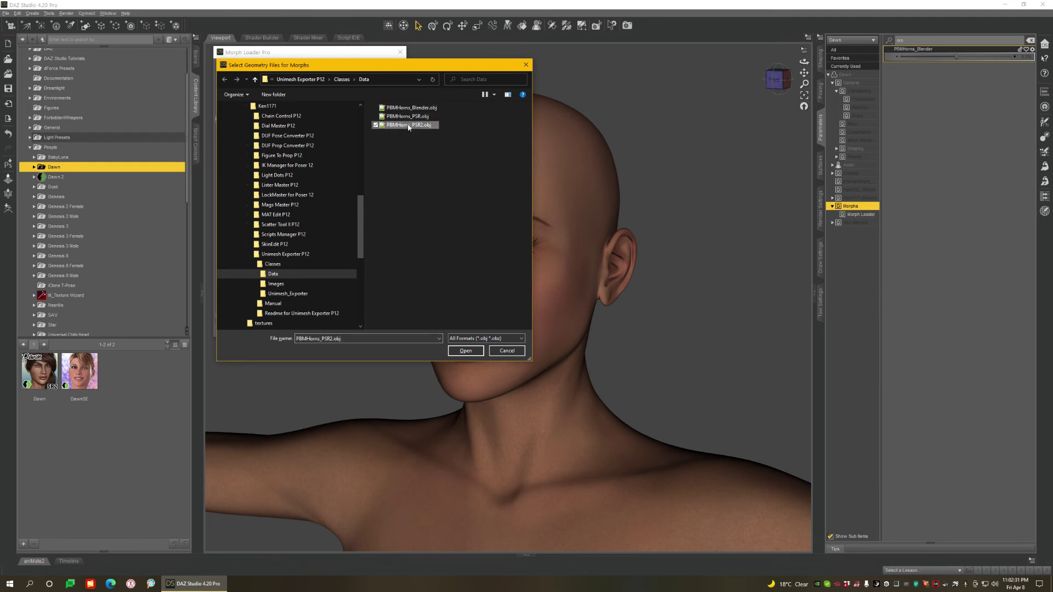
{"action": "left_click", "coordinate": [466, 351]}
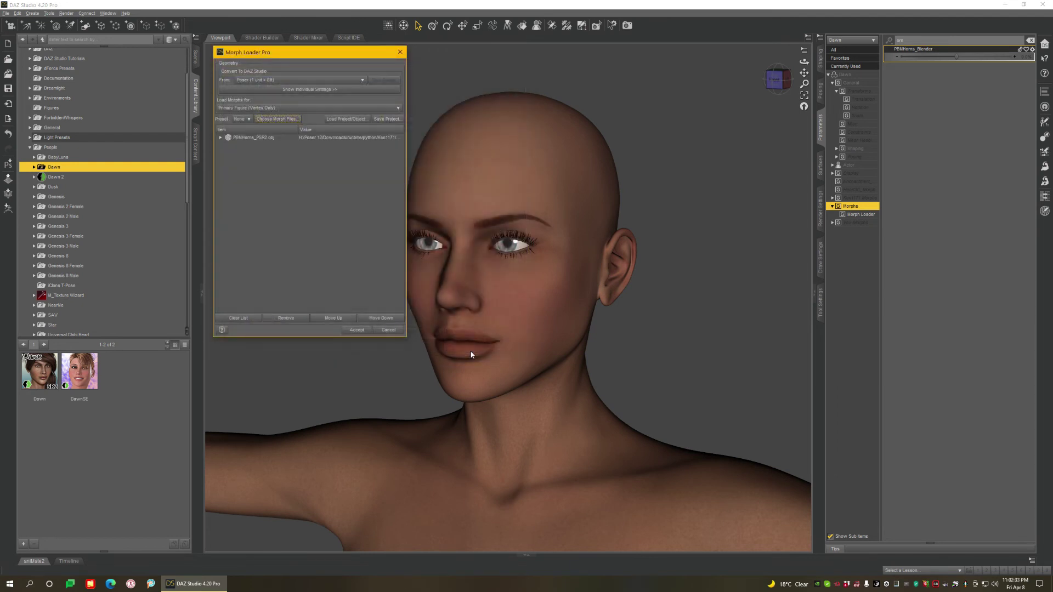
{"action": "left_click", "coordinate": [357, 330]}
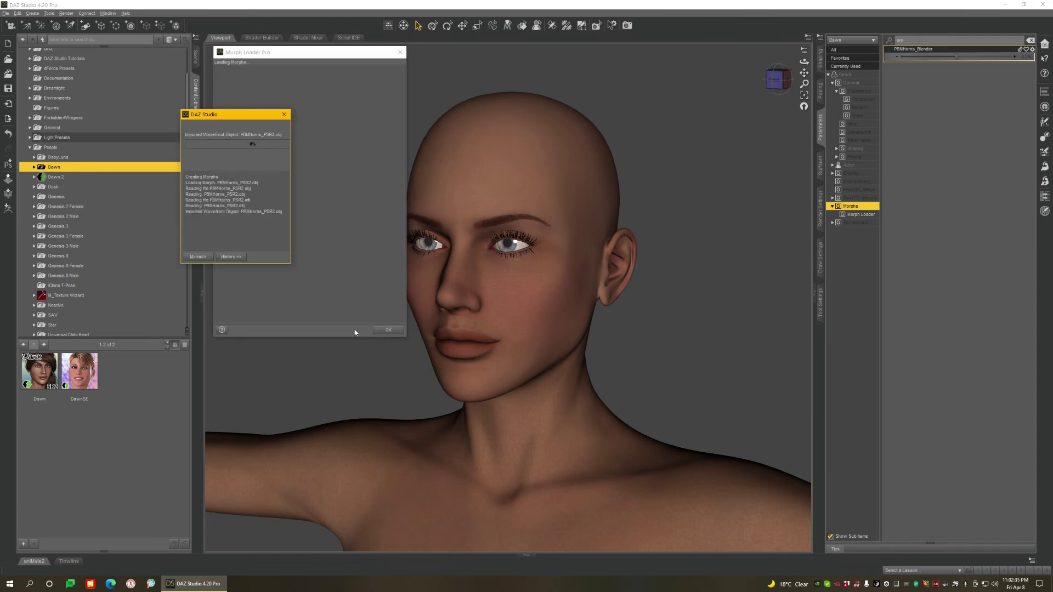
{"action": "left_click", "coordinate": [389, 330]}
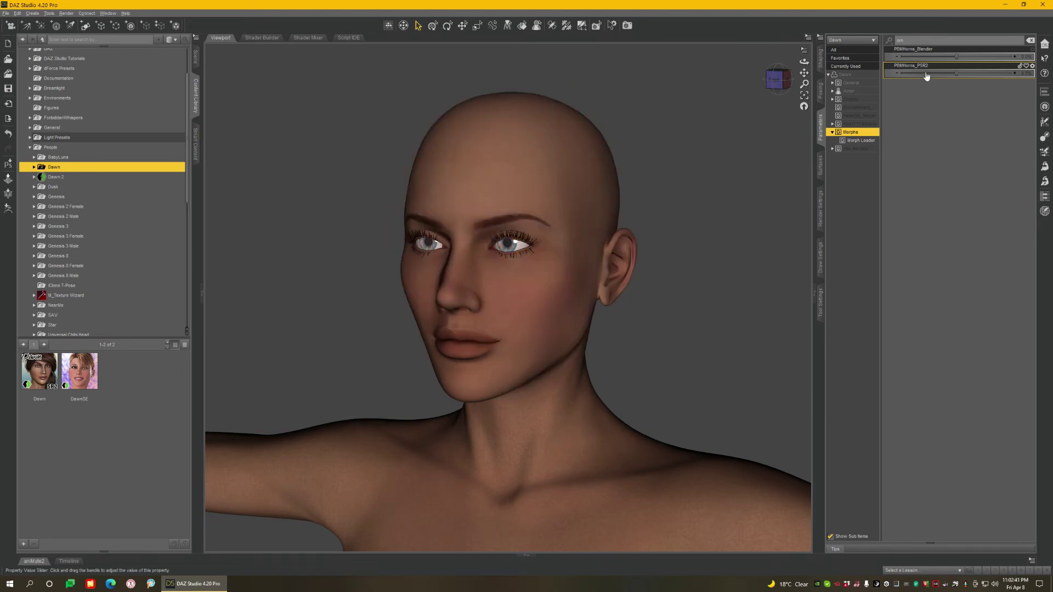
- Try the PBMHorns_PSR2 morph on Dawn at partial strength and return it to zero
{"action": "mouse_move", "coordinate": [957, 72]}
{"action": "left_mouse_down"}
{"action": "mouse_move", "coordinate": [977, 72]}
{"action": "mouse_move", "coordinate": [963, 72]}
{"action": "mouse_move", "coordinate": [970, 65]}
{"action": "left_mouse_up"}
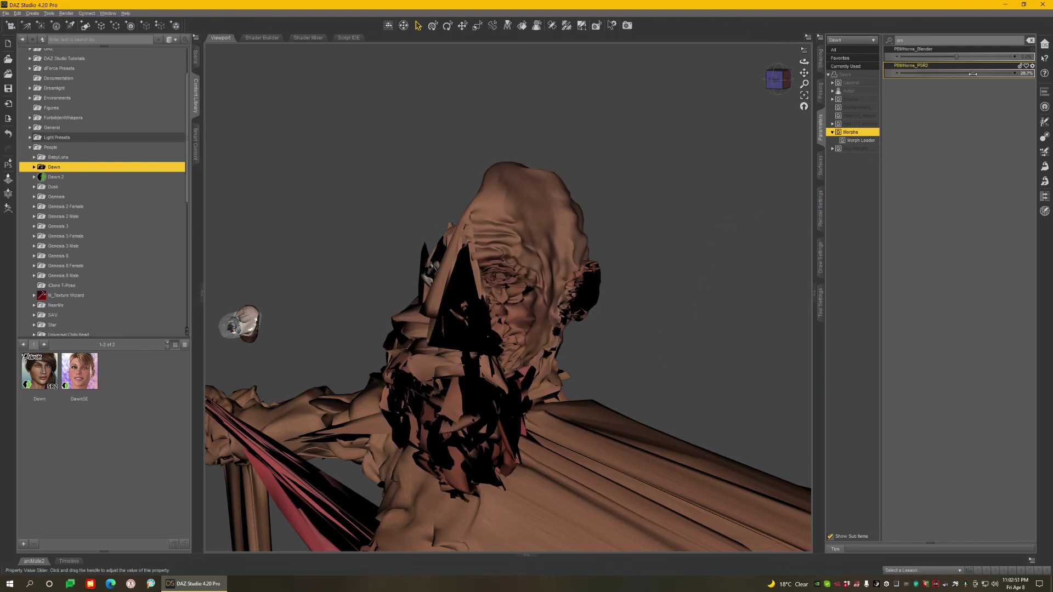
{"action": "left_click_drag", "start_coordinate": [972, 74], "coordinate": [954, 74]}
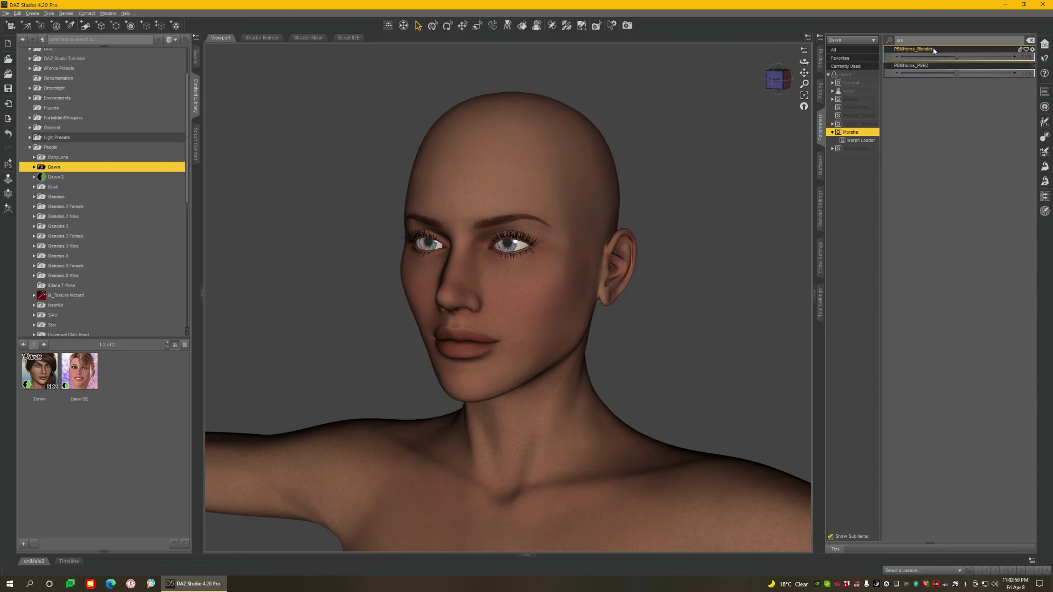
{"action": "left_click_drag", "start_coordinate": [958, 74], "coordinate": [971, 72]}
{"action": "key", "text": "ctrl+z"}
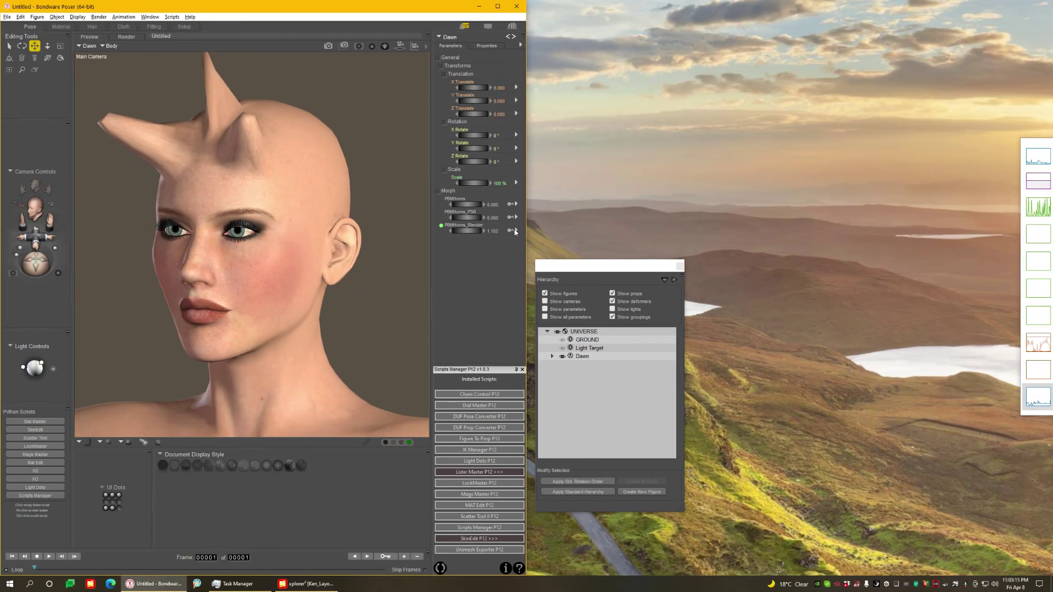
- Open the Unimesh Exporter in Poser, try the DAZ Studio scale factor and set it back to Poser
{"action": "left_click", "coordinate": [480, 550]}
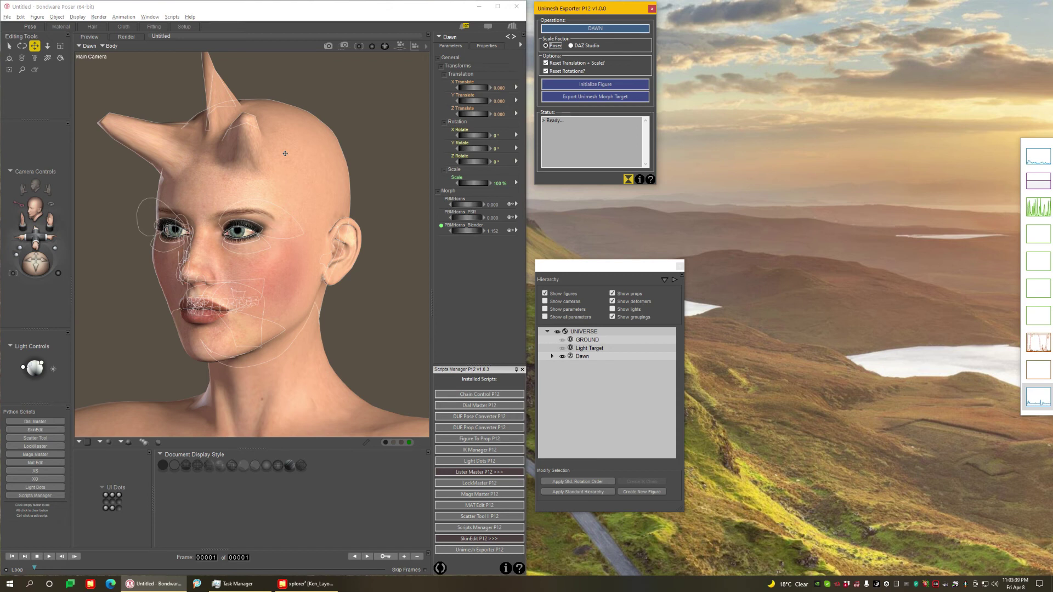
{"action": "left_click", "coordinate": [587, 46]}
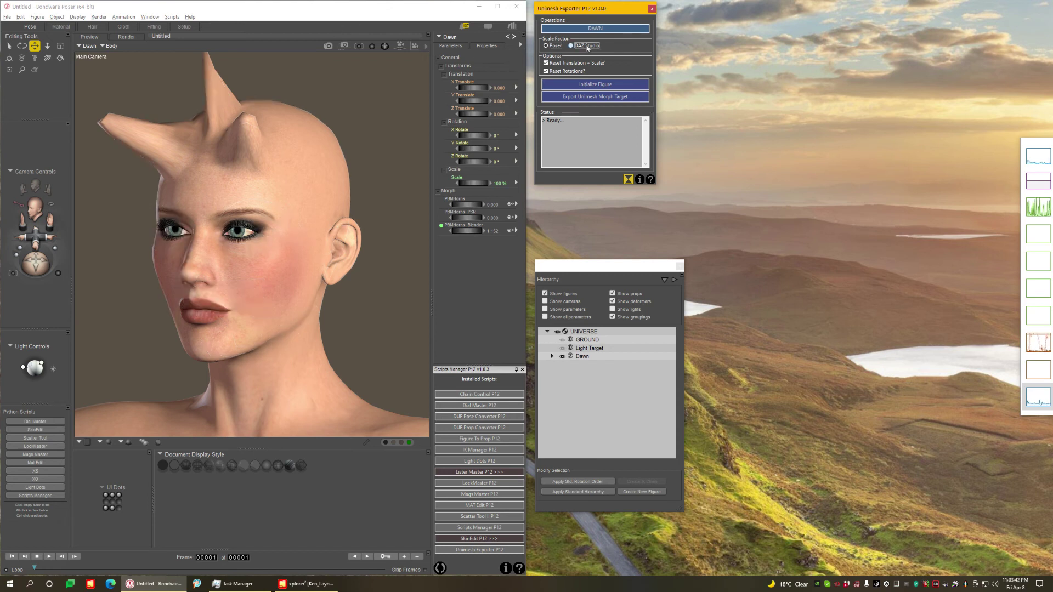
{"action": "left_click", "coordinate": [549, 46]}
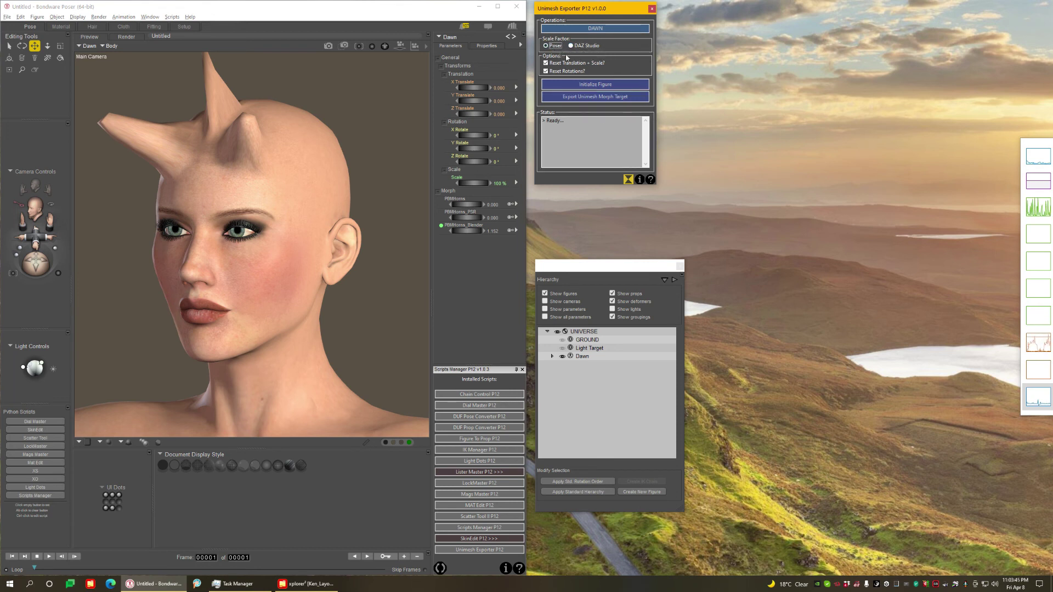